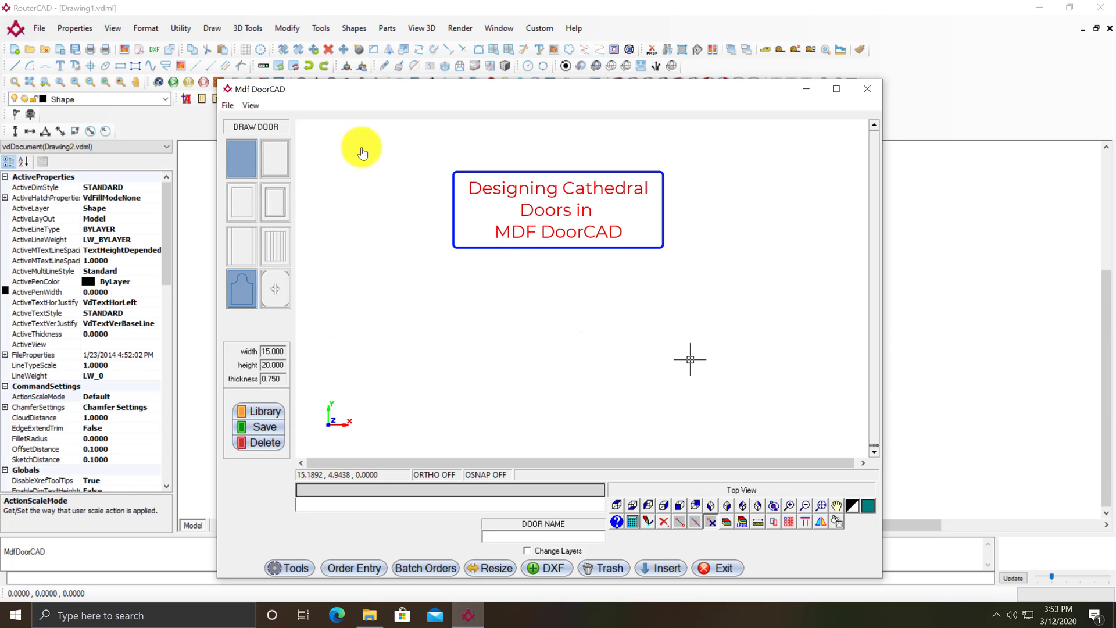
# - Bring up the Create Door dialog with defaults width 15, height 20, thickness 0.75
pyautogui.click(339, 104)
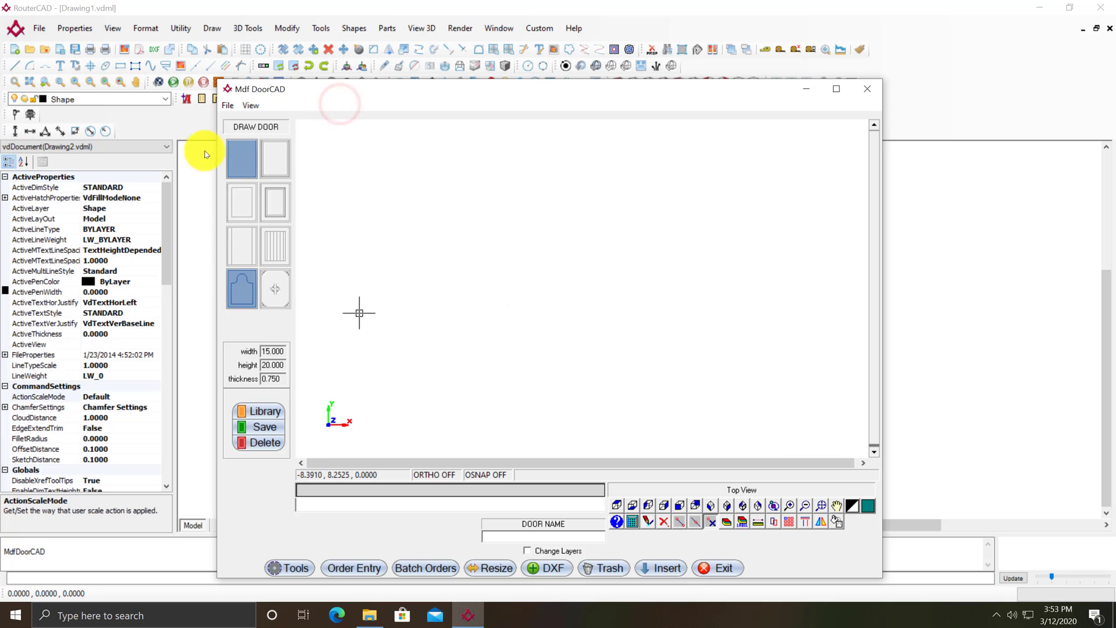
# - Insert a plain 15 × 20 door blank, 0.75 thick, as a rectangular outline
pyautogui.click(242, 158)
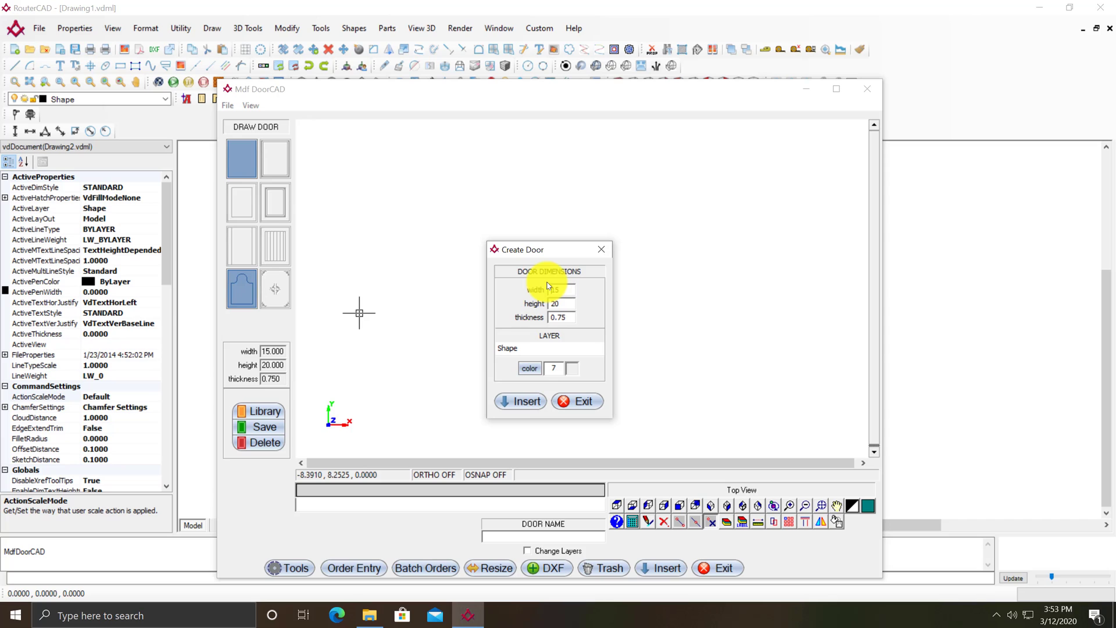
pyautogui.click(527, 401)
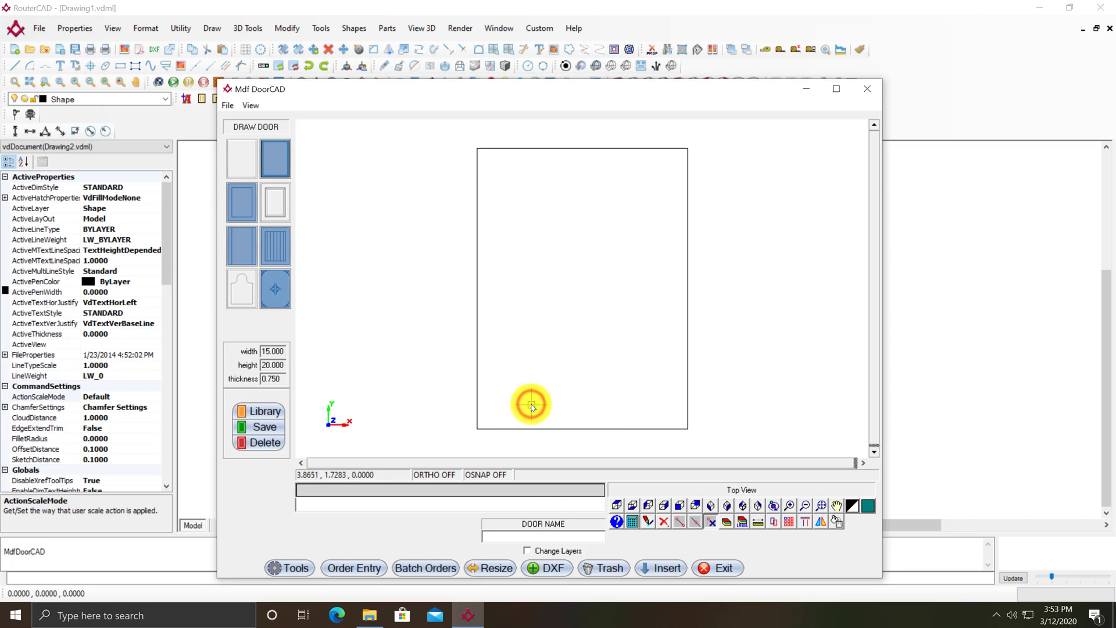
# - Insert an arched-top raised panel with arc altitude 2 and arc indent 0.5
pyautogui.click(244, 204)
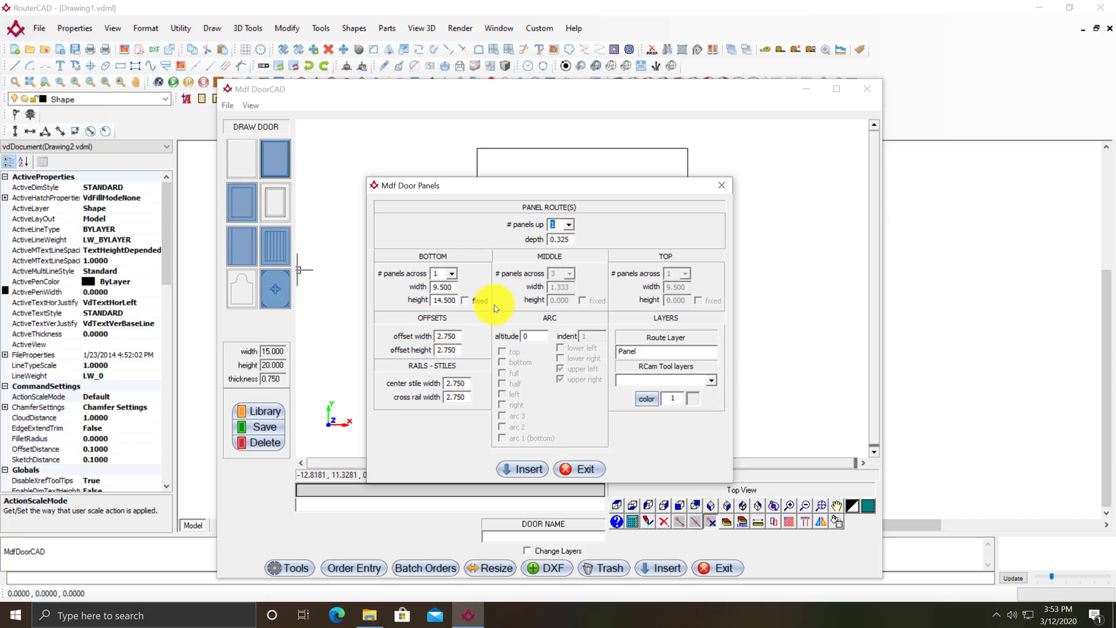
pyautogui.click(543, 336)
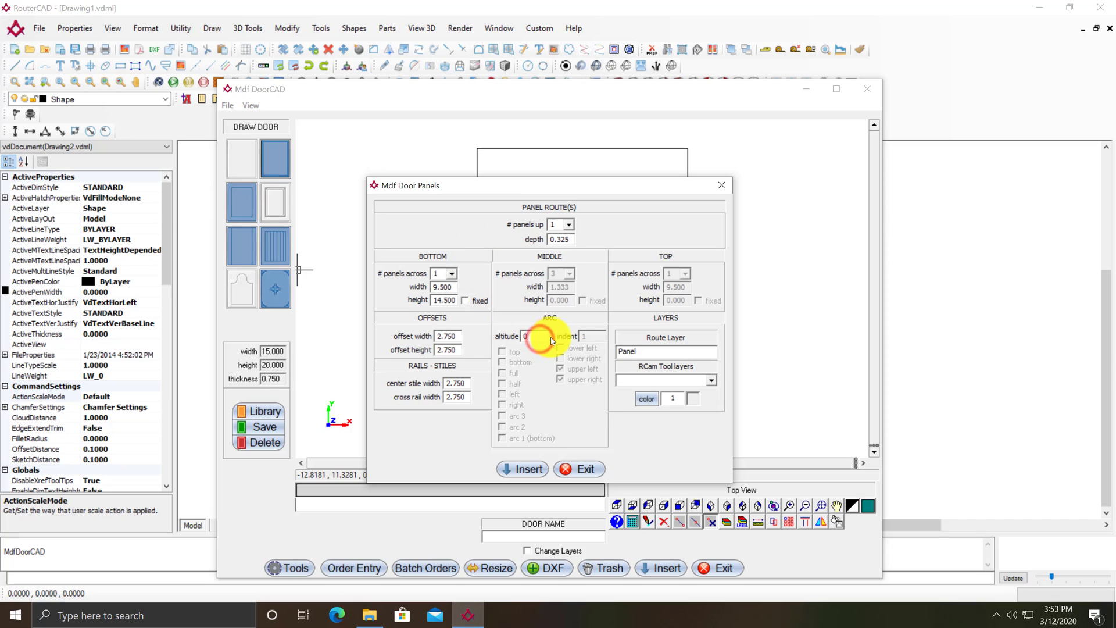
pyautogui.doubleClick(536, 336)
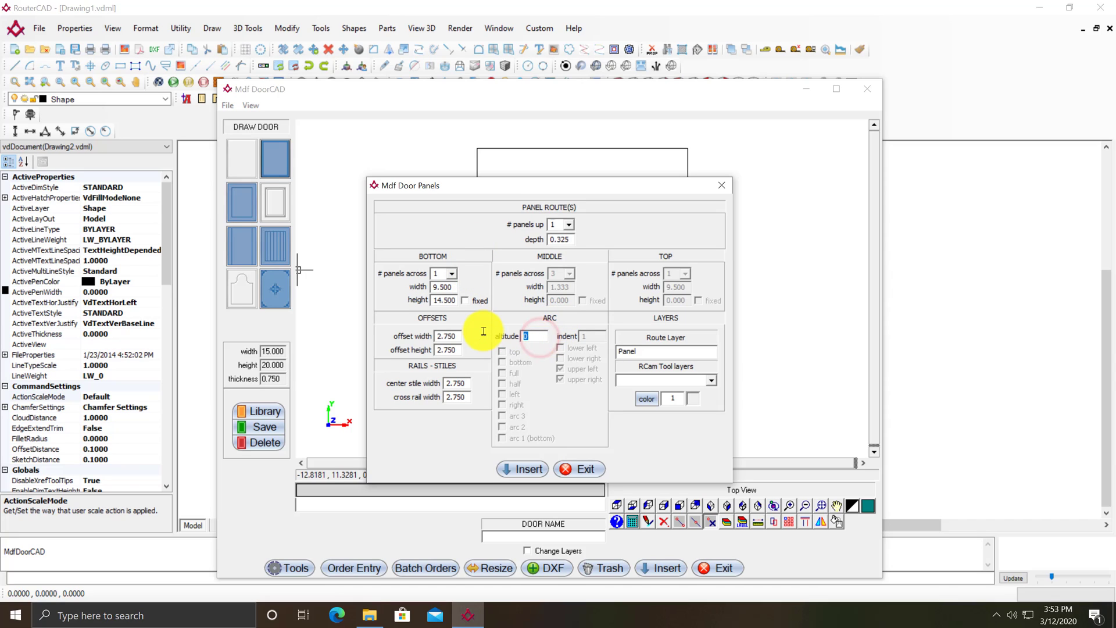
pyautogui.write('2')
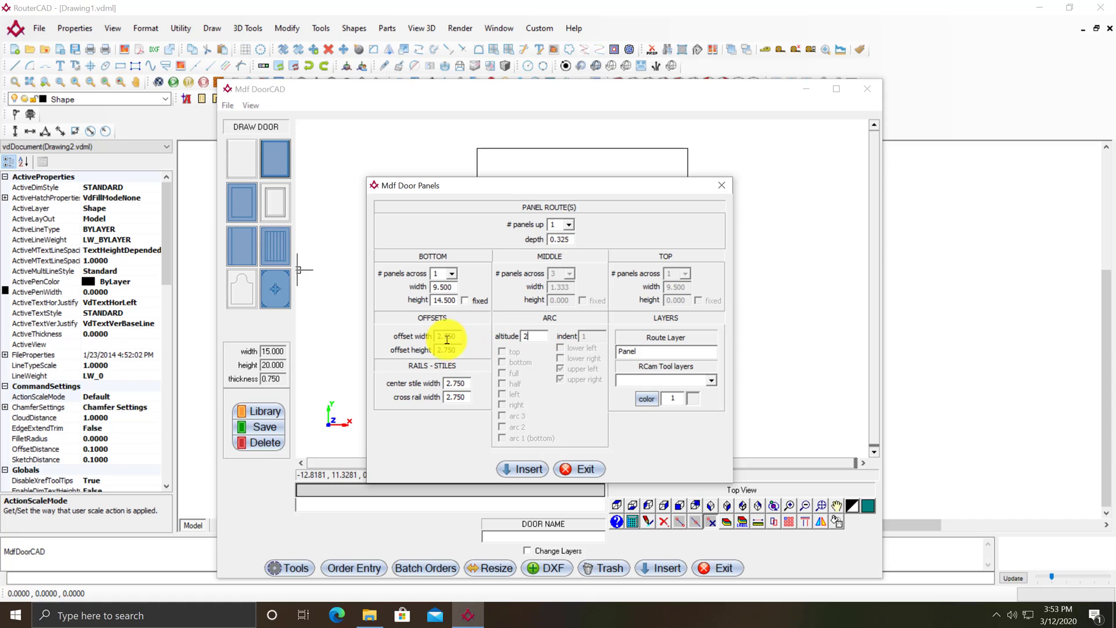
pyautogui.click(441, 285)
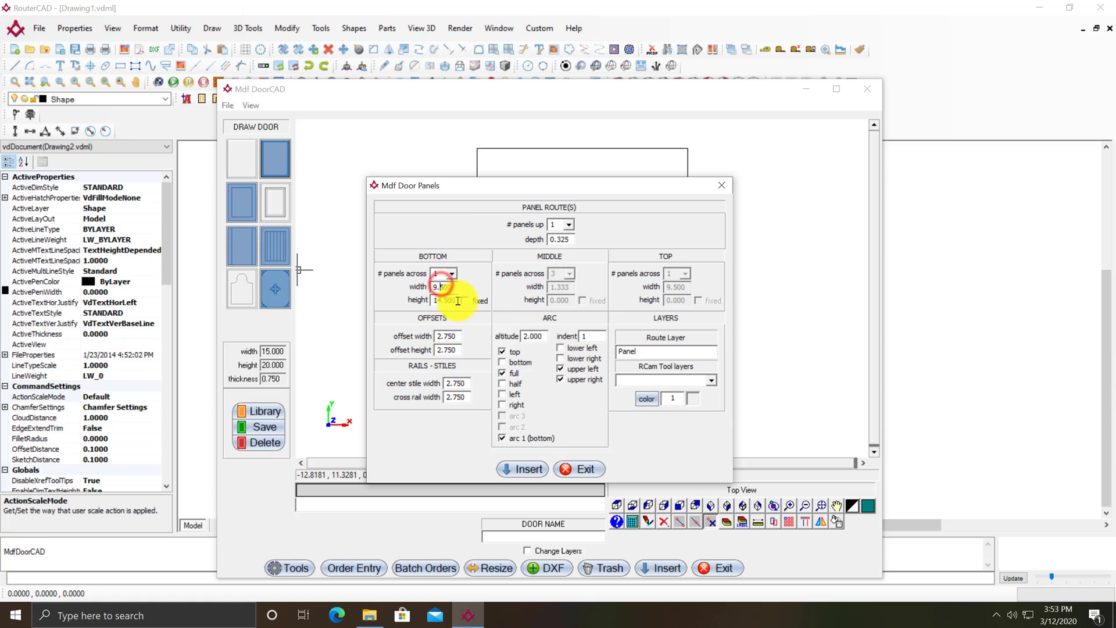
pyautogui.click(602, 336)
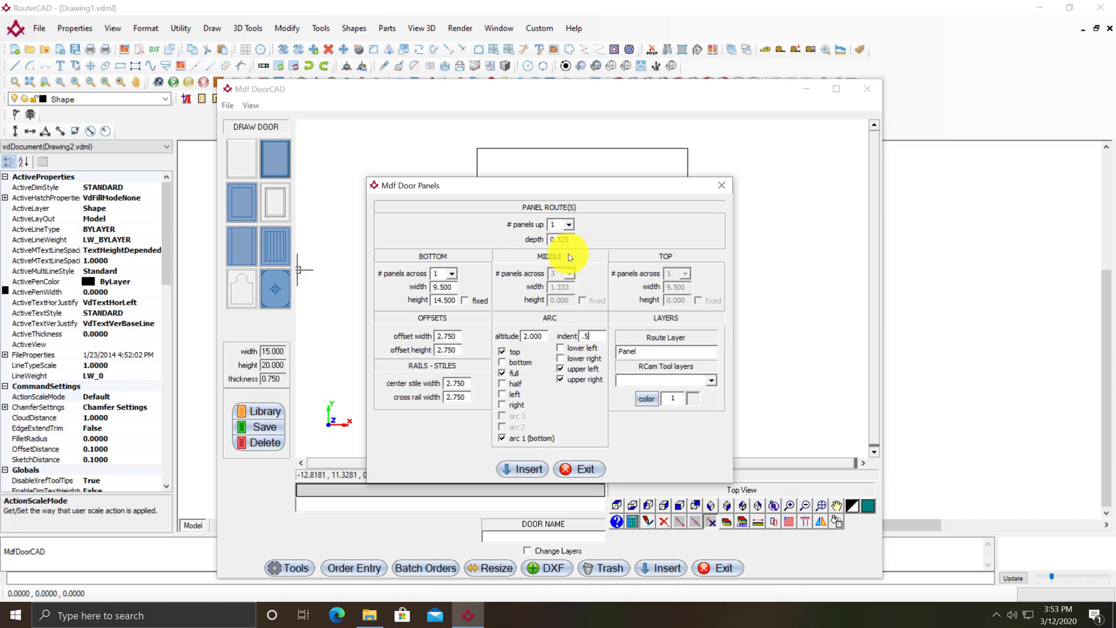
pyautogui.click(445, 287)
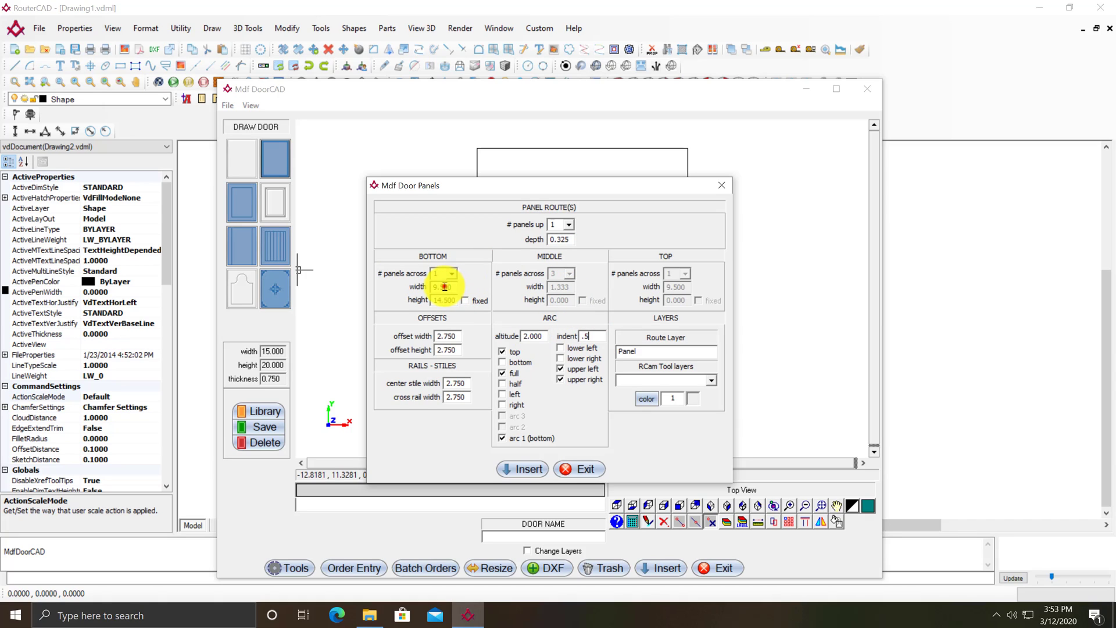
pyautogui.click(524, 468)
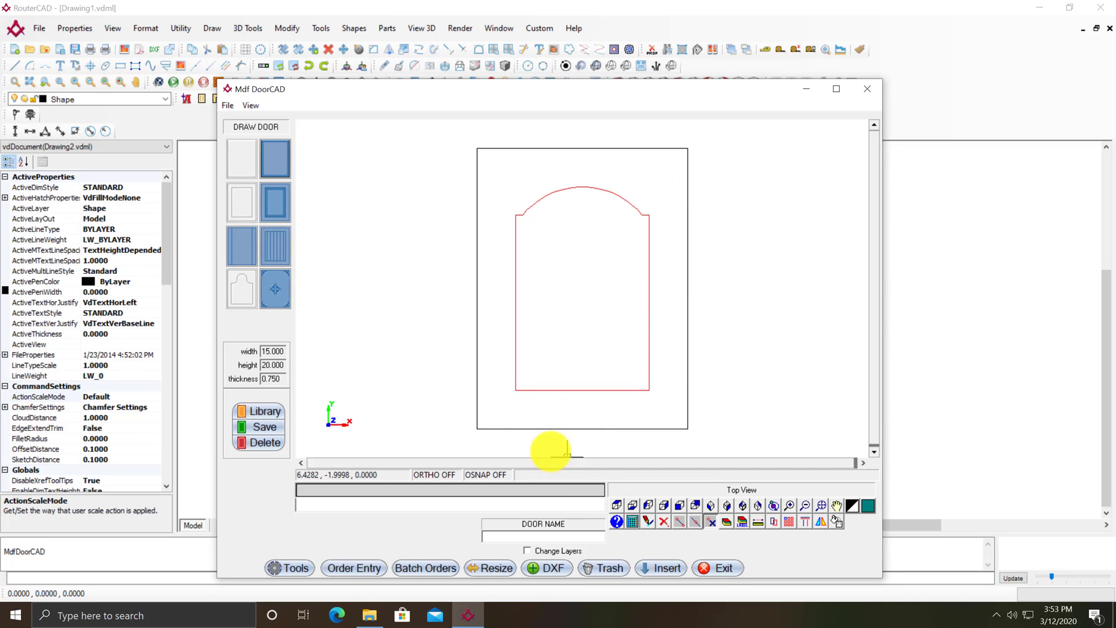
pyautogui.click(415, 410)
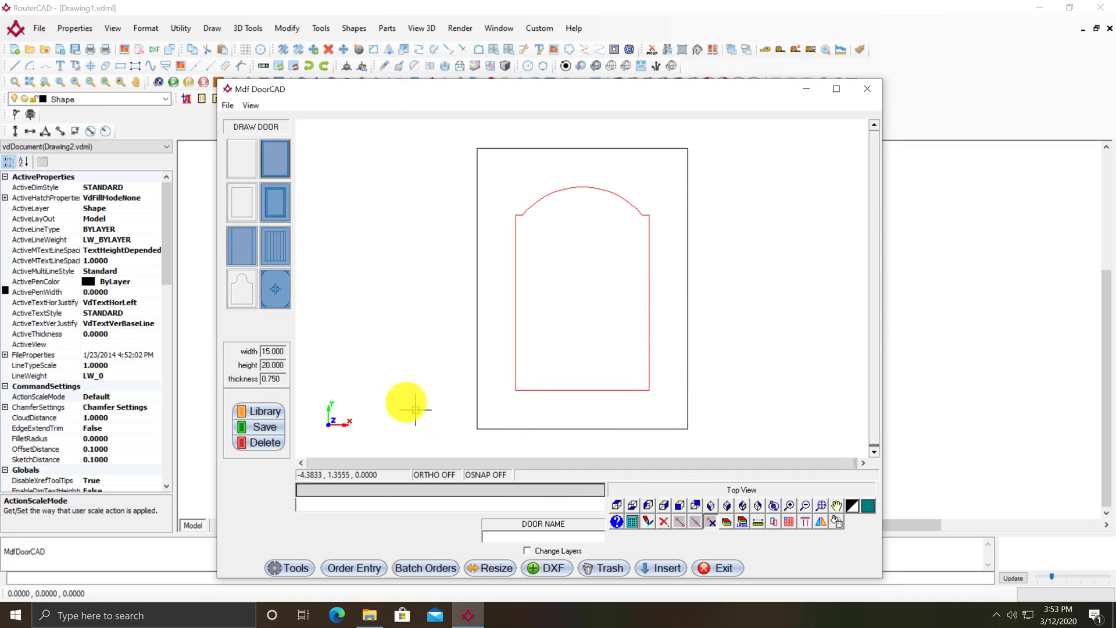
# - Draw the Ogee and Cleanup offset routes from the Mdf Door Paths scheme around the panel
pyautogui.click(276, 205)
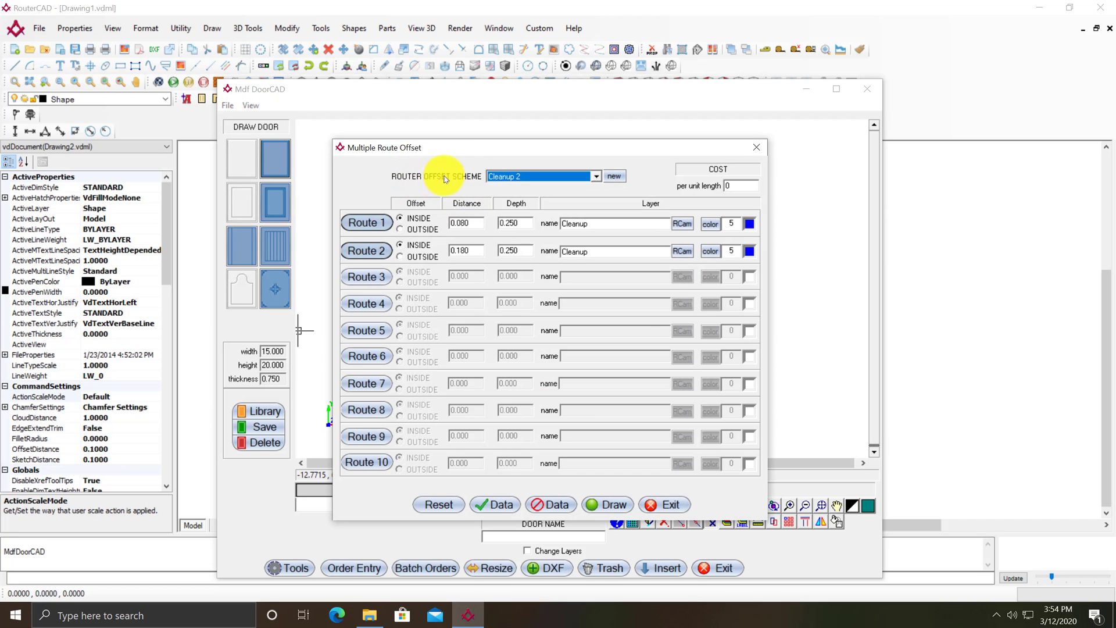
pyautogui.click(503, 177)
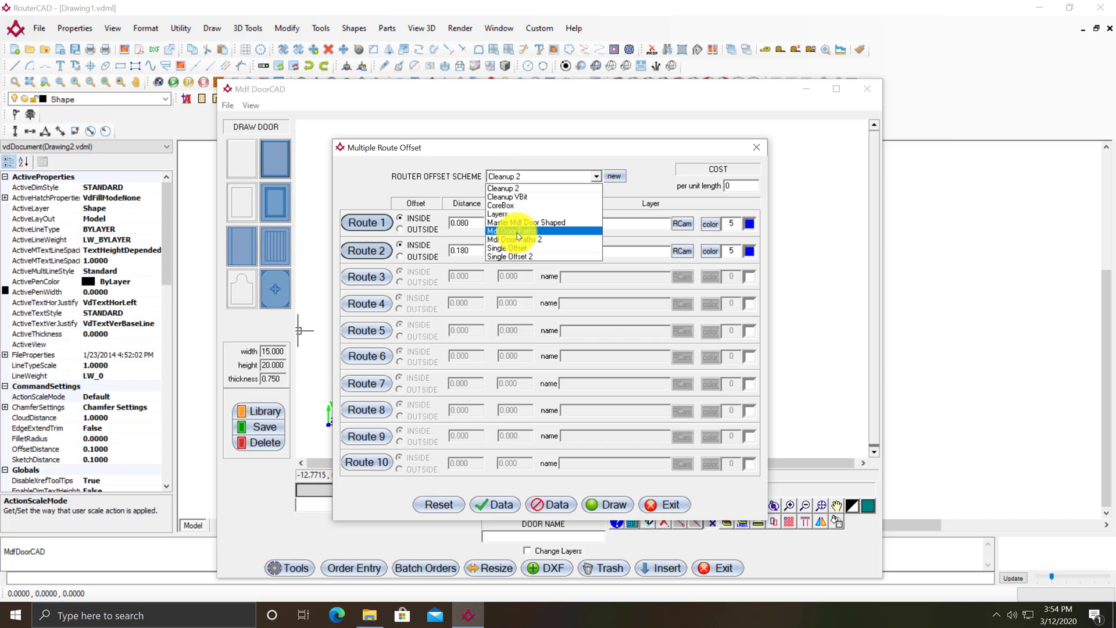
pyautogui.click(518, 231)
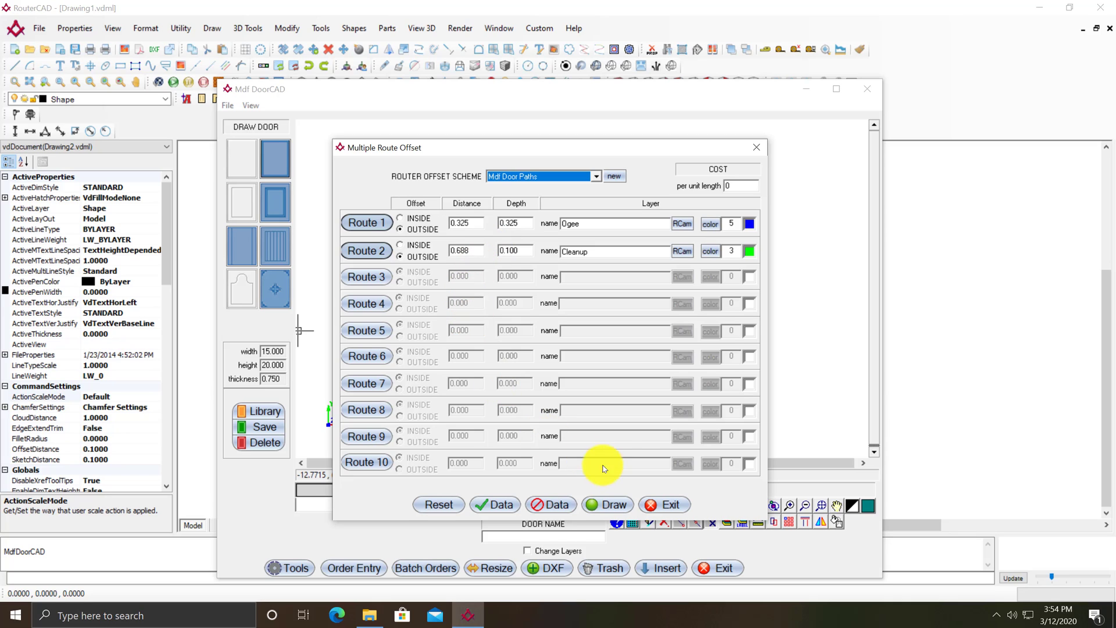
pyautogui.click(615, 505)
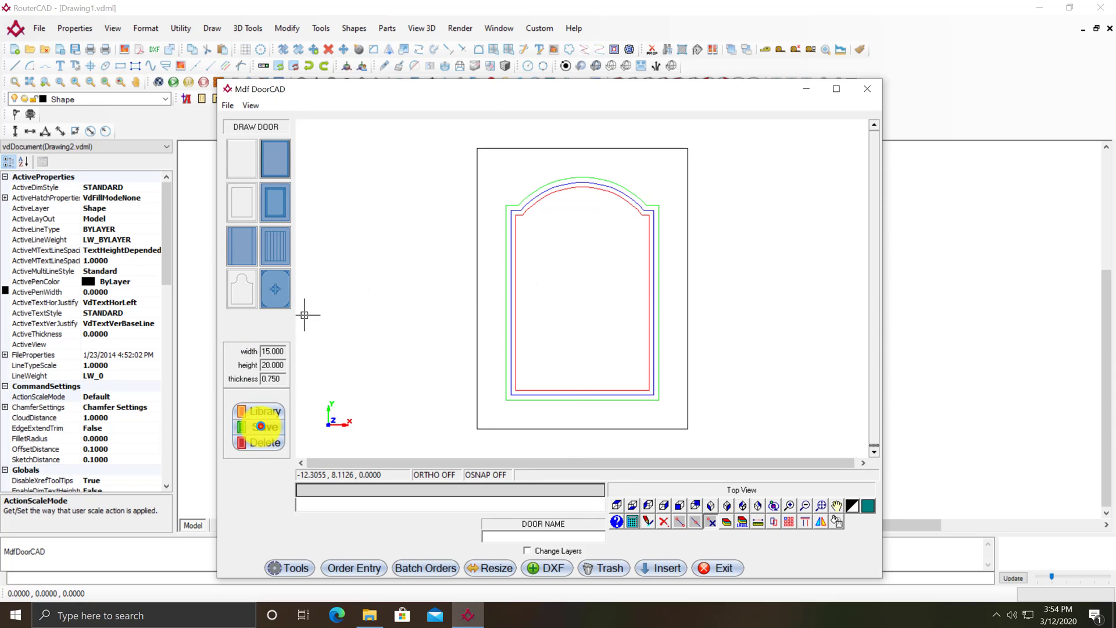
# - Create library category Training and door entry Cathedral, then save the design there
pyautogui.click(259, 426)
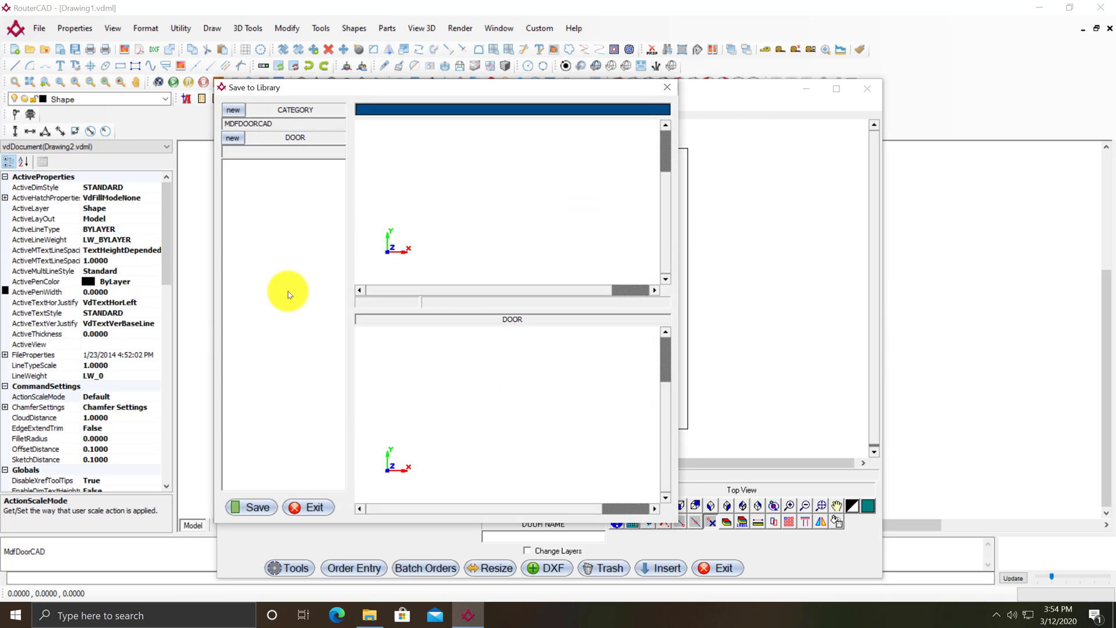
pyautogui.click(233, 109)
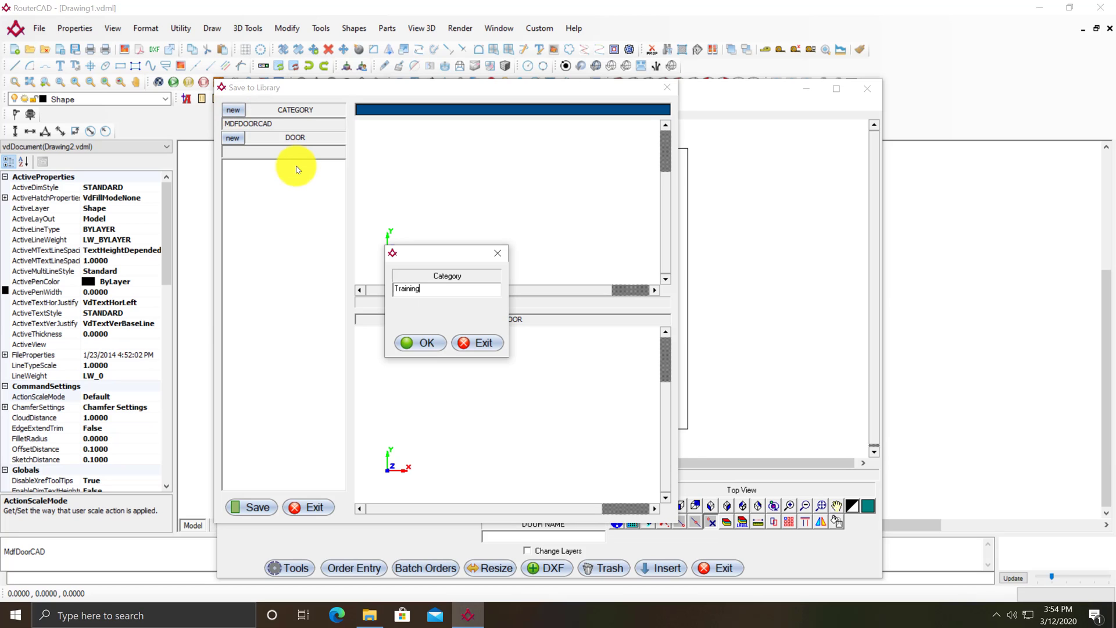
pyautogui.press('Return')
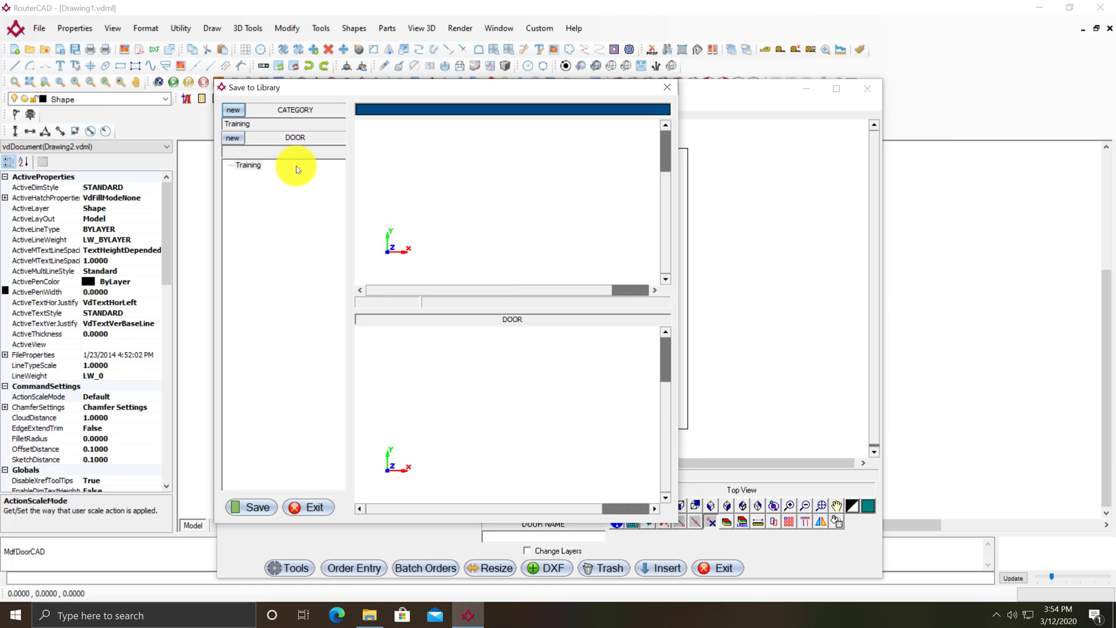
pyautogui.click(232, 138)
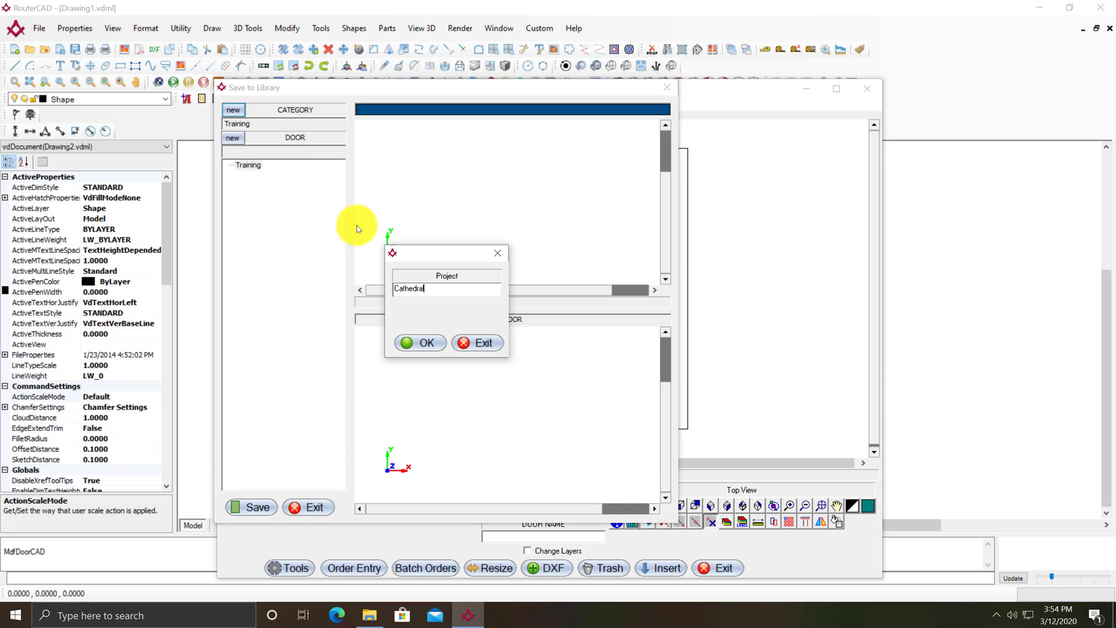
pyautogui.click(421, 343)
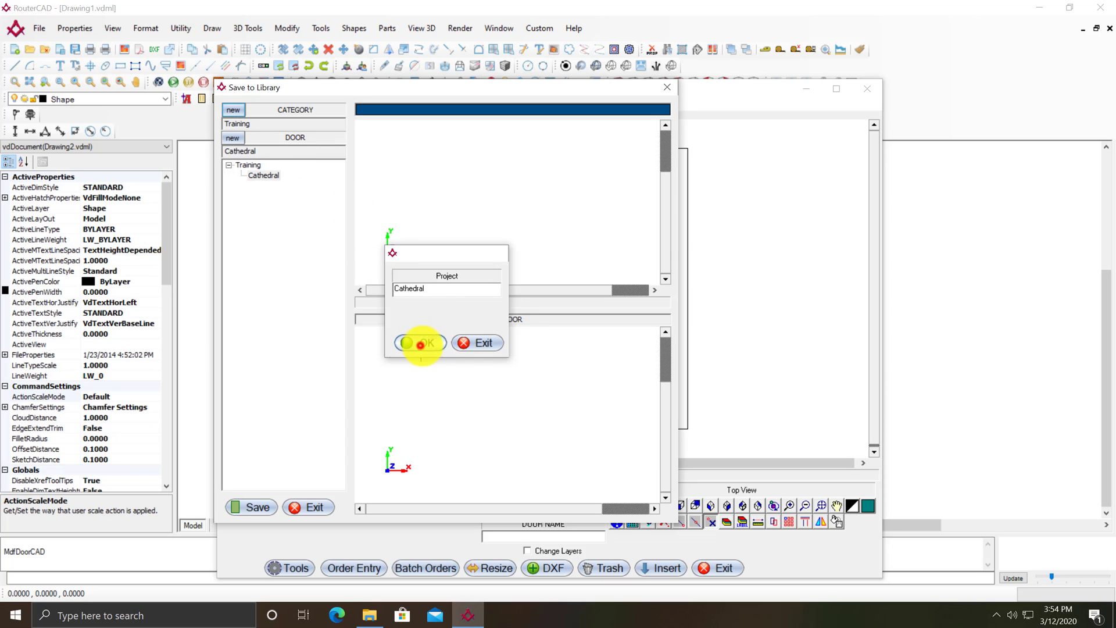
pyautogui.click(255, 507)
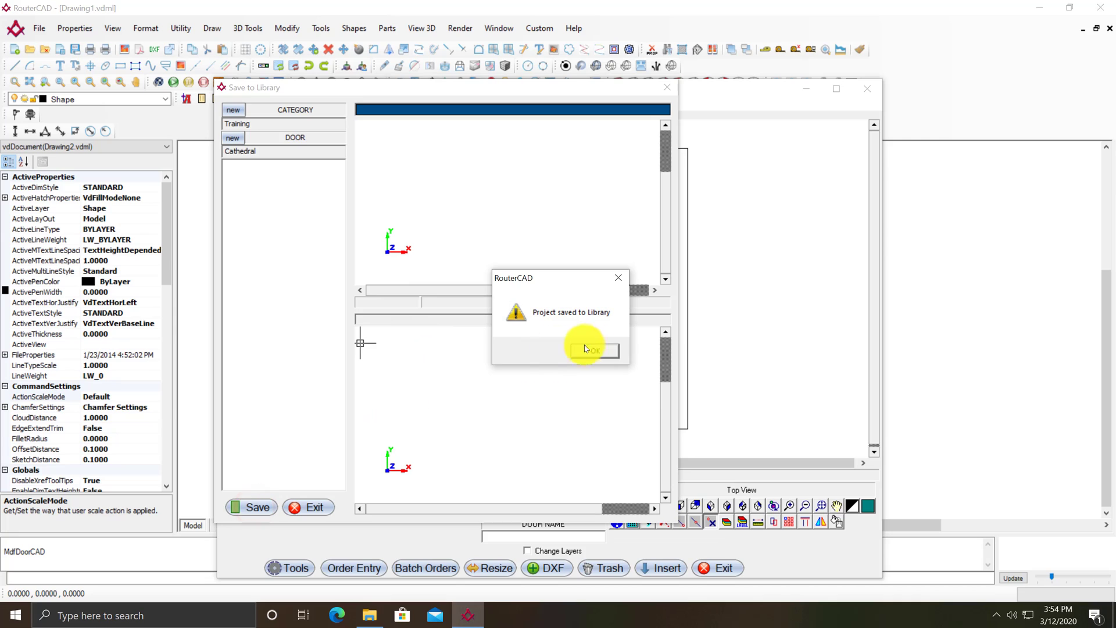
pyautogui.click(602, 347)
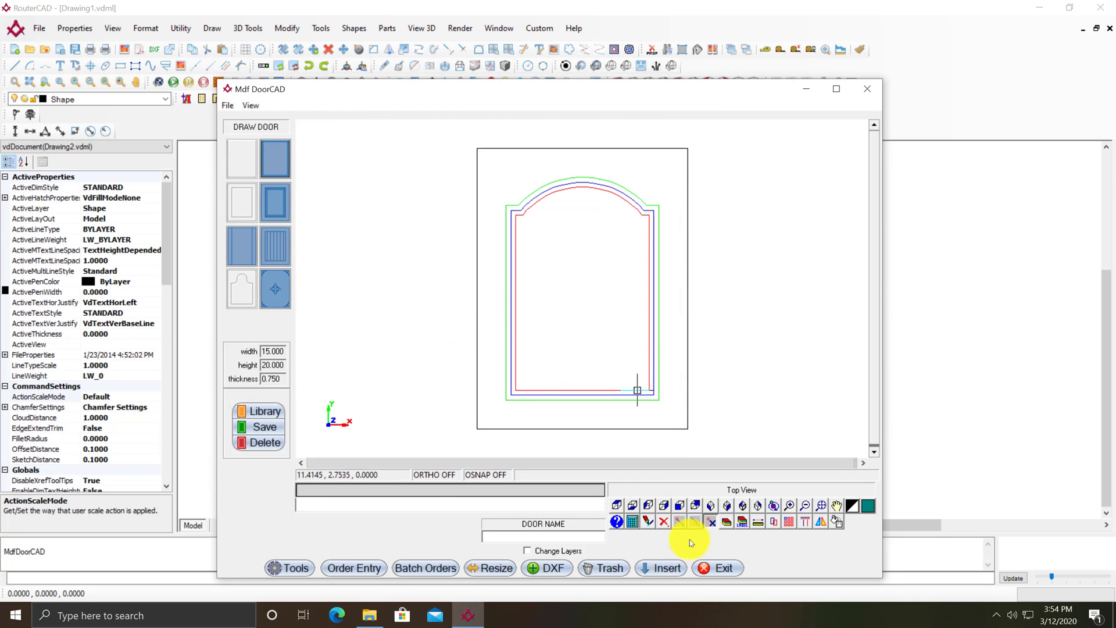
# - Delete the current door and routes, then insert Cathedral from the Training library category
pyautogui.click(609, 571)
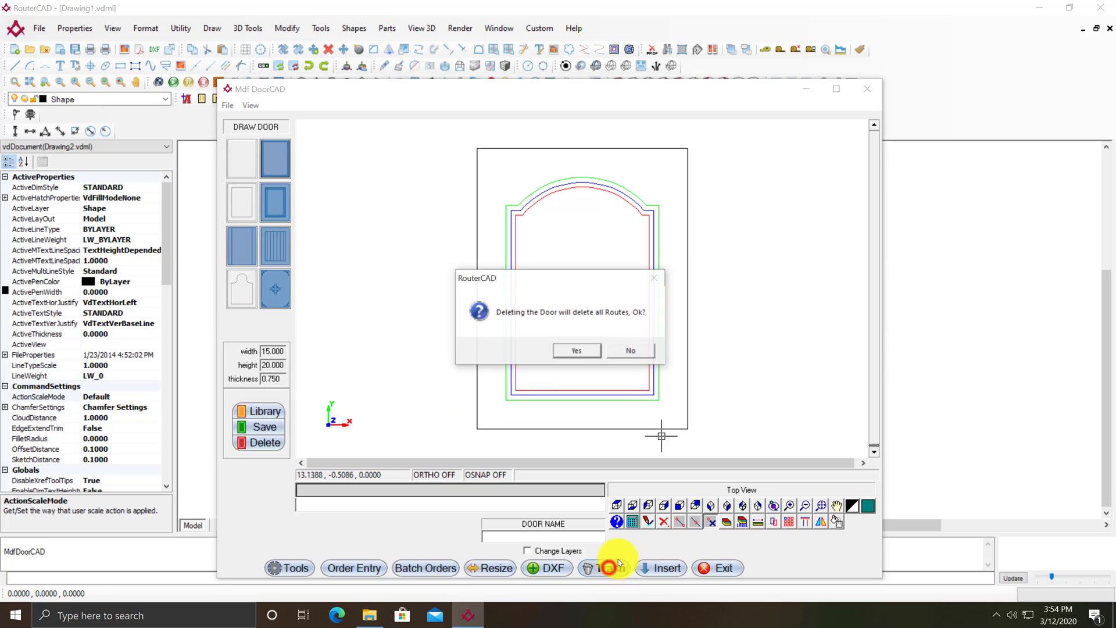
pyautogui.click(582, 351)
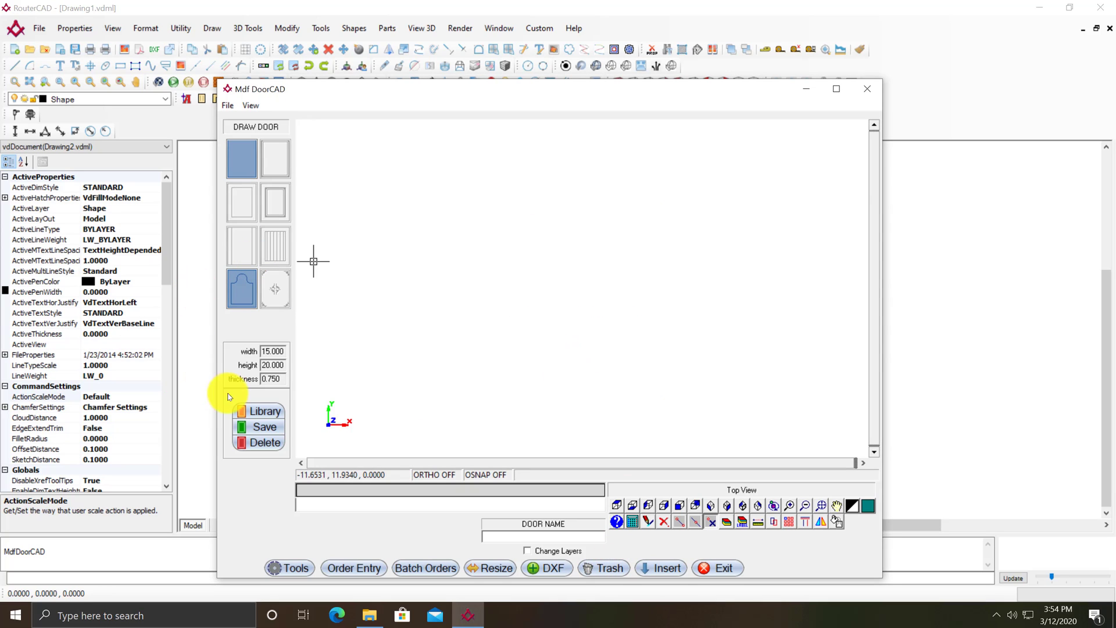
pyautogui.click(269, 416)
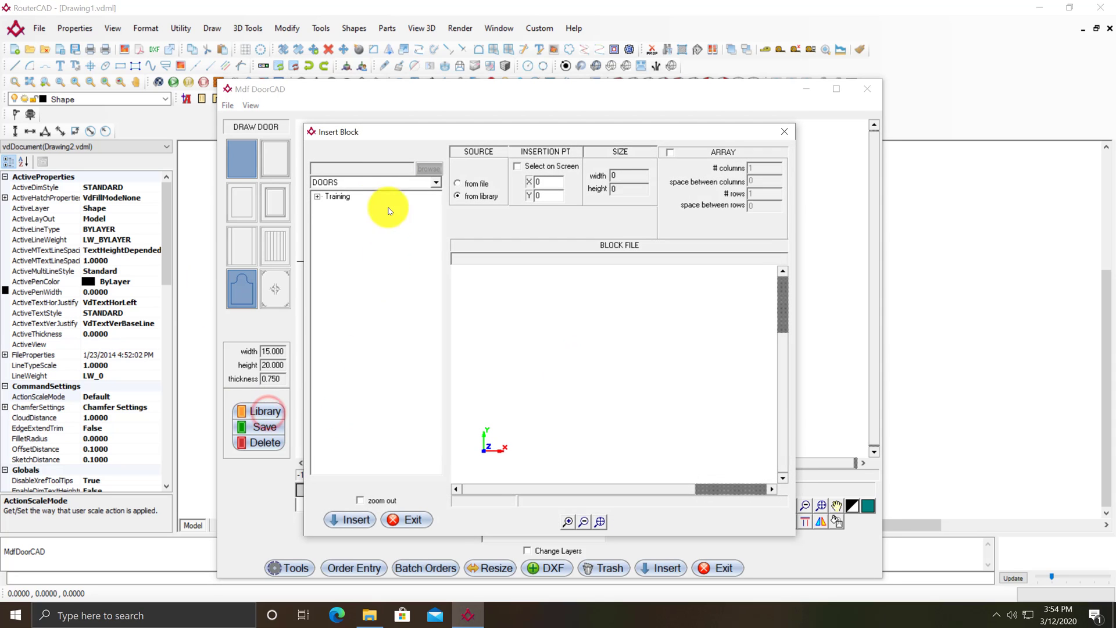
pyautogui.click(314, 196)
pyautogui.click(351, 206)
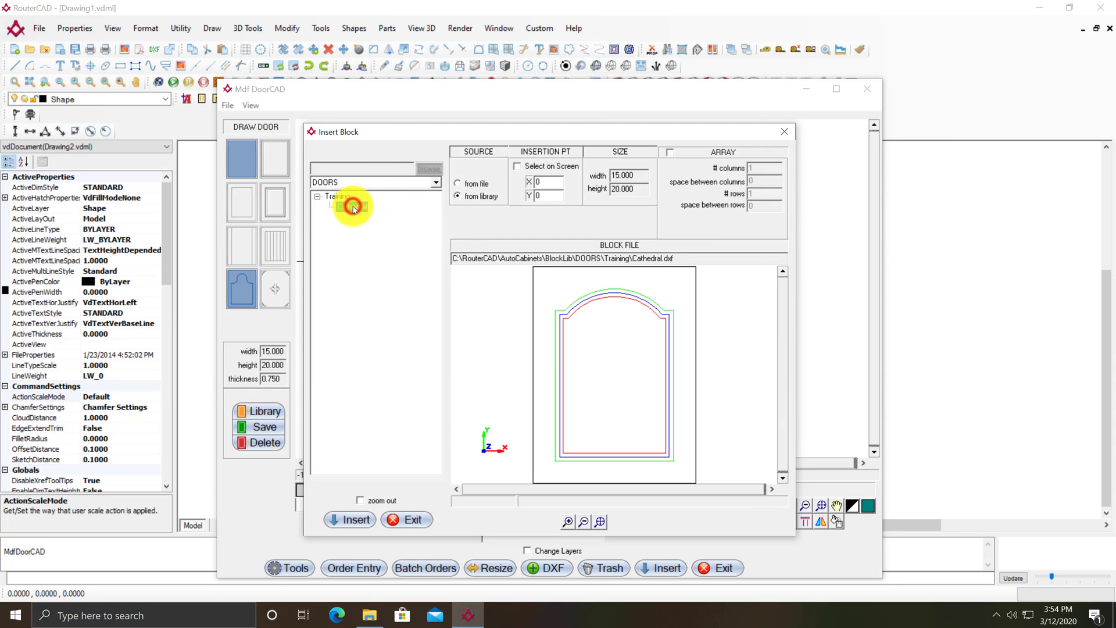
pyautogui.click(354, 519)
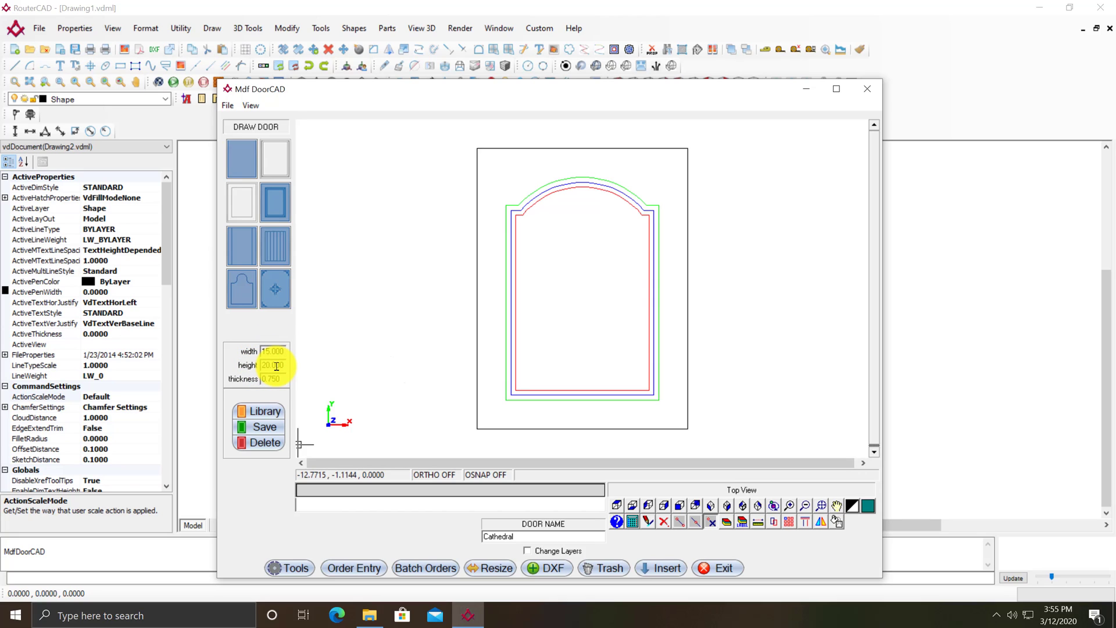
# - Add a first order row of 3 Cathedral doors at 14 × 28
pyautogui.click(365, 569)
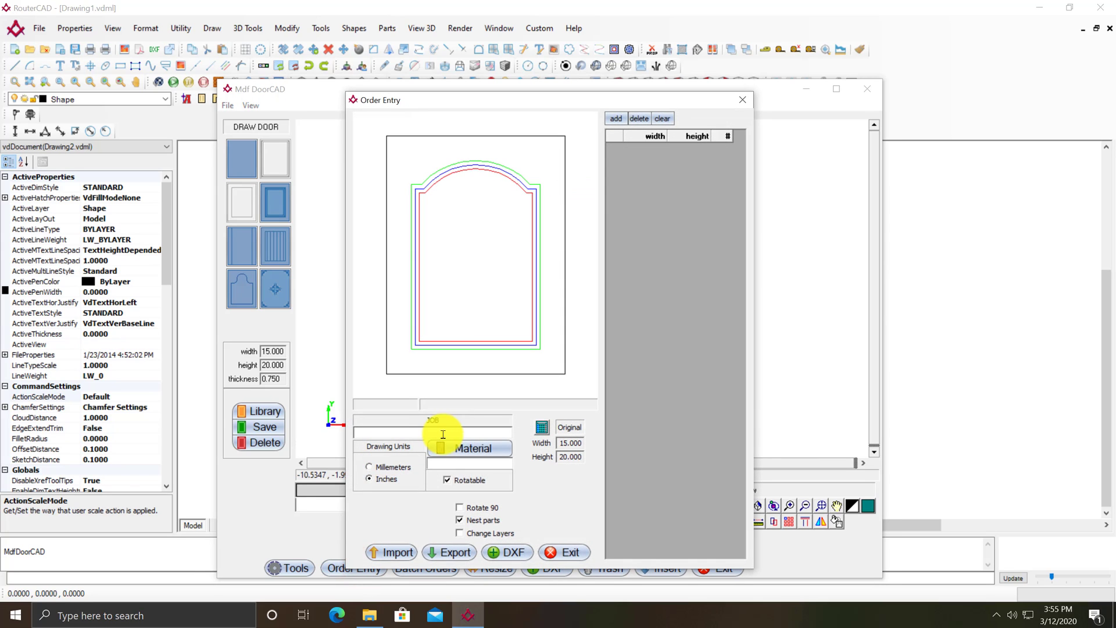
pyautogui.click(616, 118)
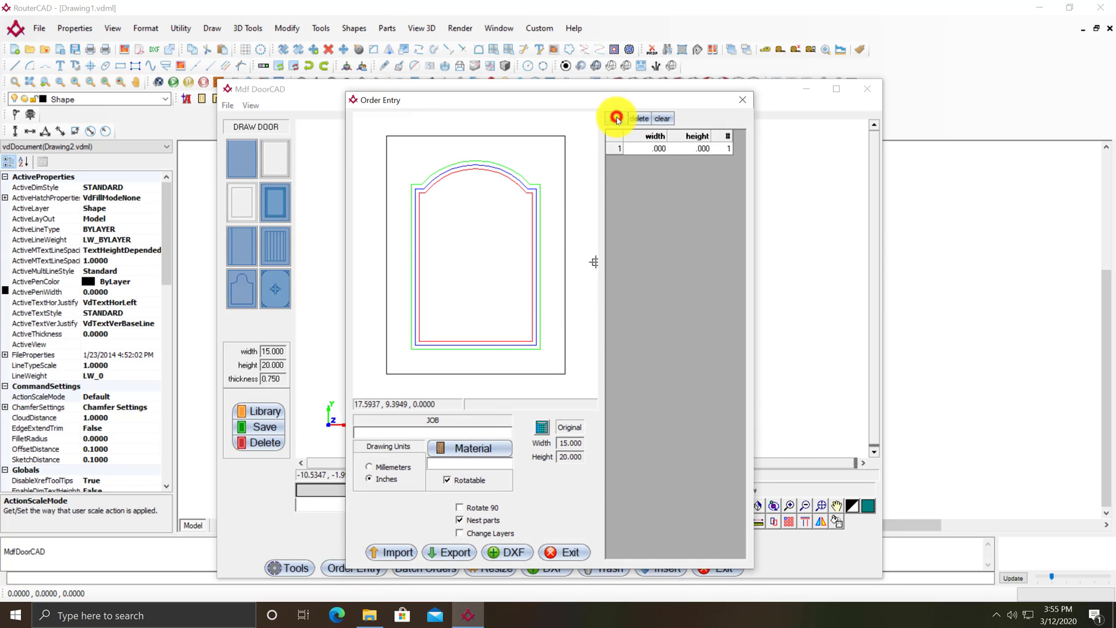
pyautogui.click(660, 149)
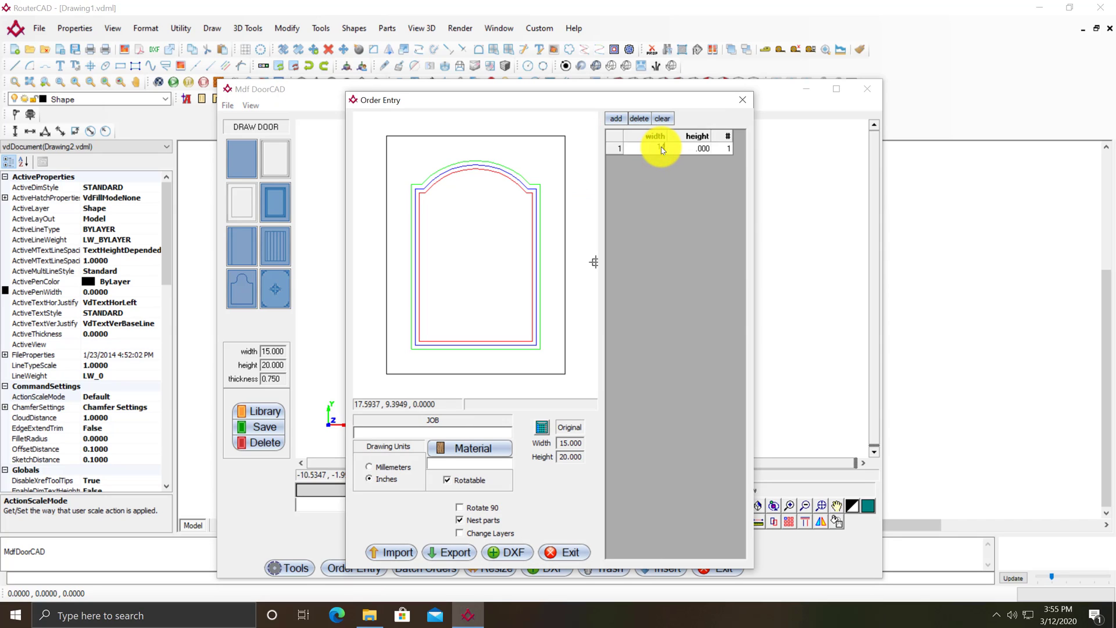
pyautogui.click(709, 149)
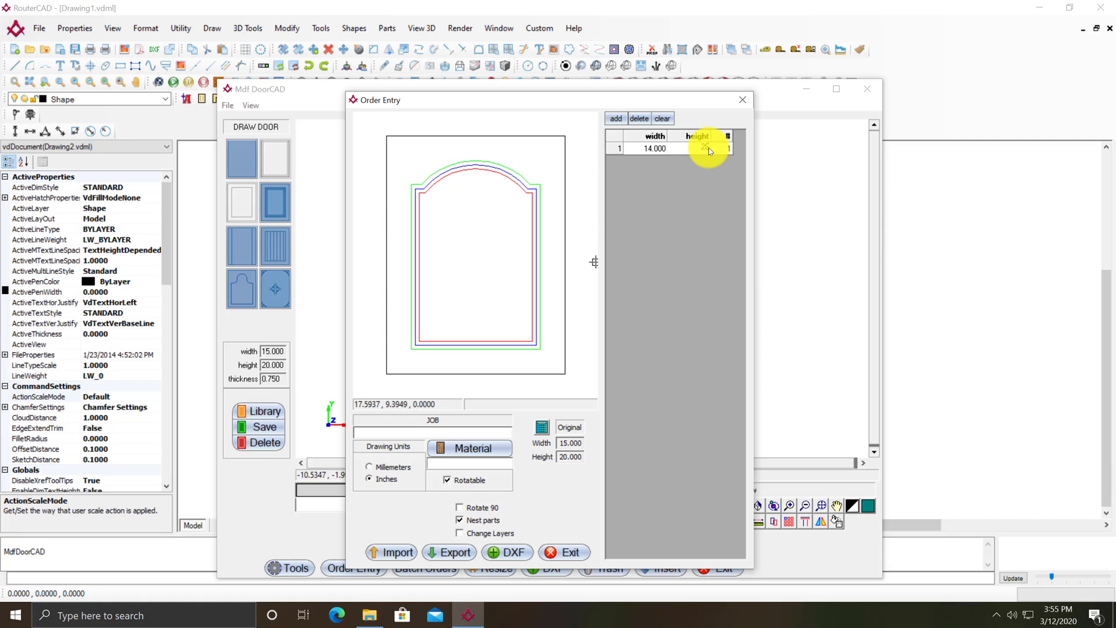
pyautogui.click(724, 149)
pyautogui.write('3')
# - Add a second order row of 4 doors at 16 × 30
pyautogui.click(615, 118)
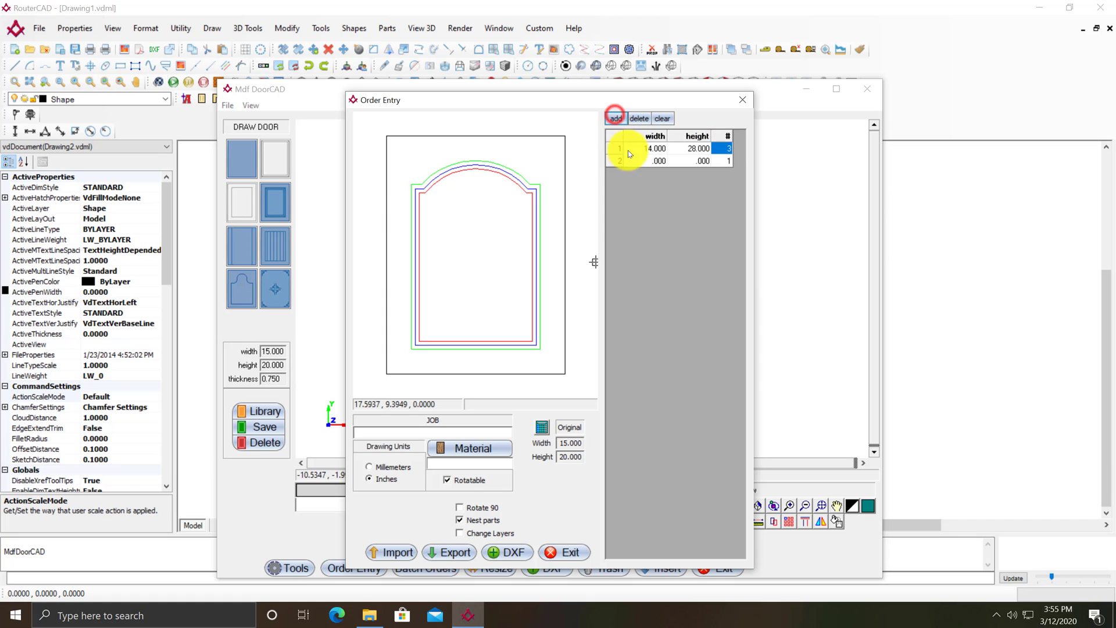
pyautogui.click(652, 163)
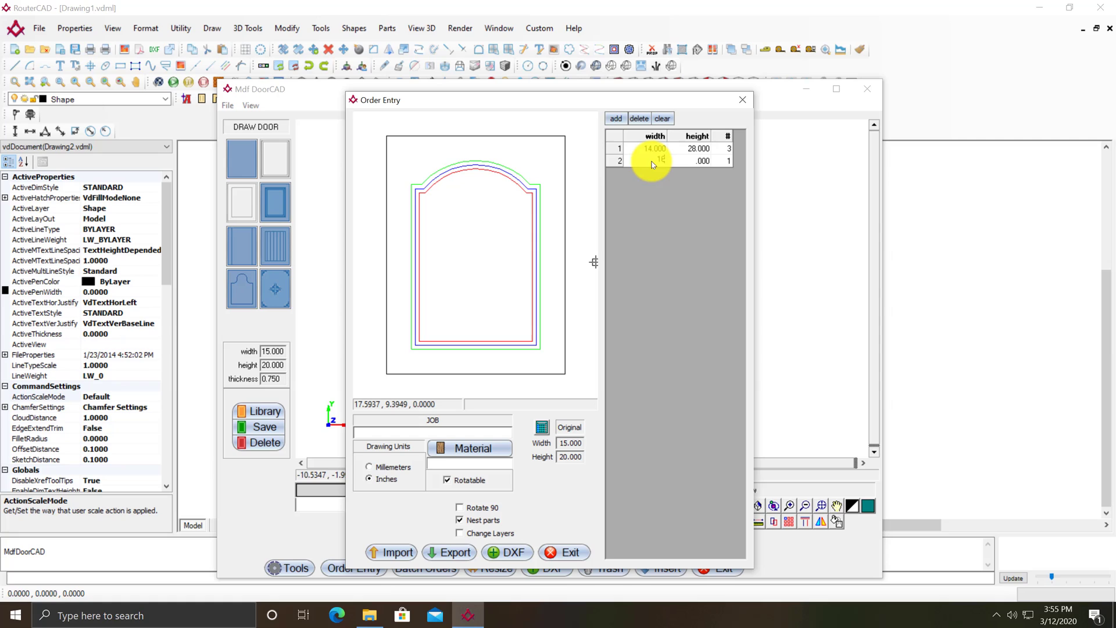
pyautogui.click(702, 161)
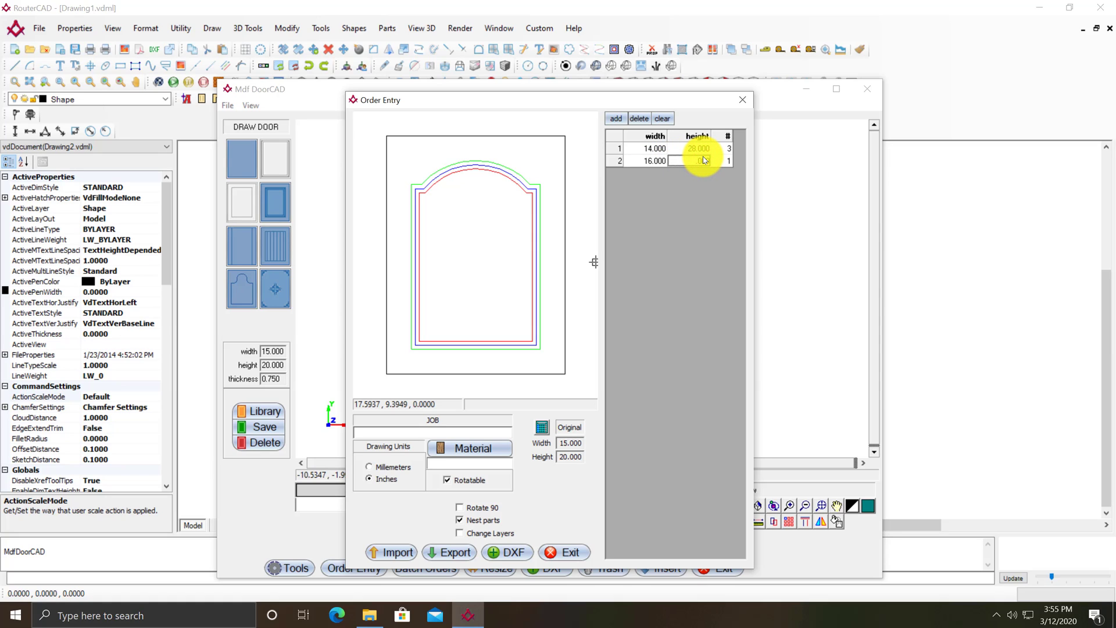
pyautogui.click(701, 147)
pyautogui.click(728, 161)
pyautogui.write('4')
# - Choose 3/4 MDF as sheet material, name the job Cathedral Doors, and keep Nest parts checked
pyautogui.click(472, 449)
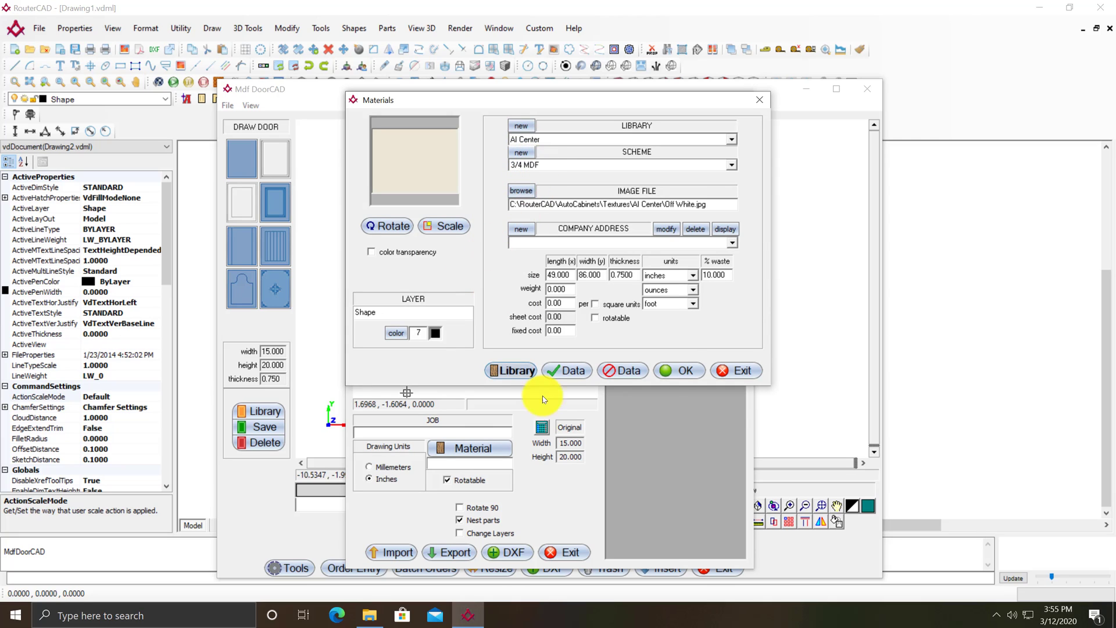
pyautogui.click(687, 372)
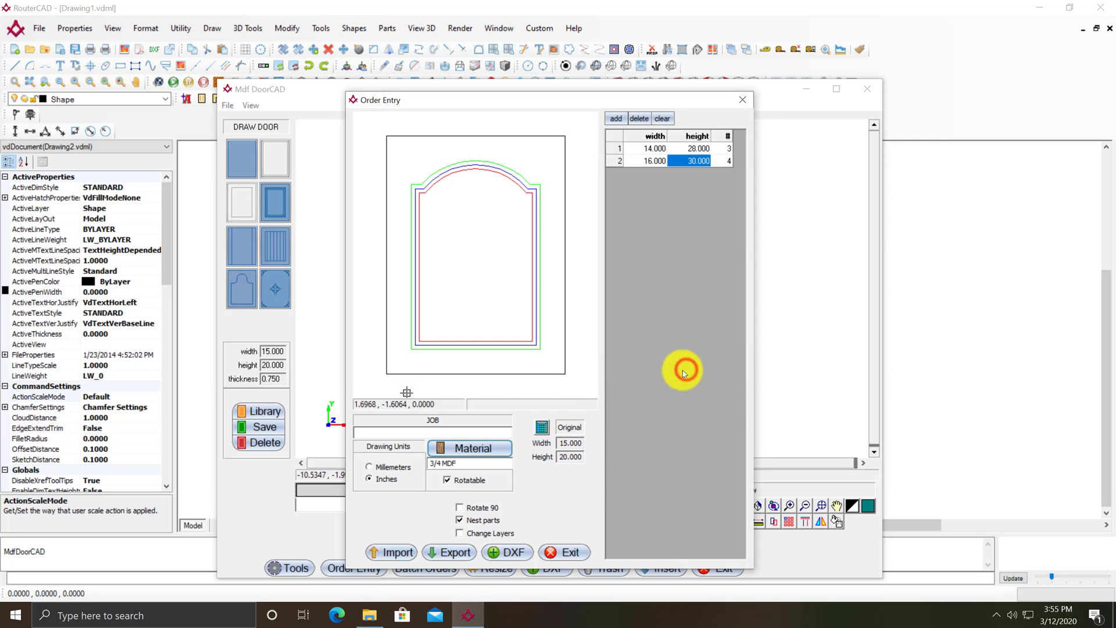
pyautogui.click(391, 433)
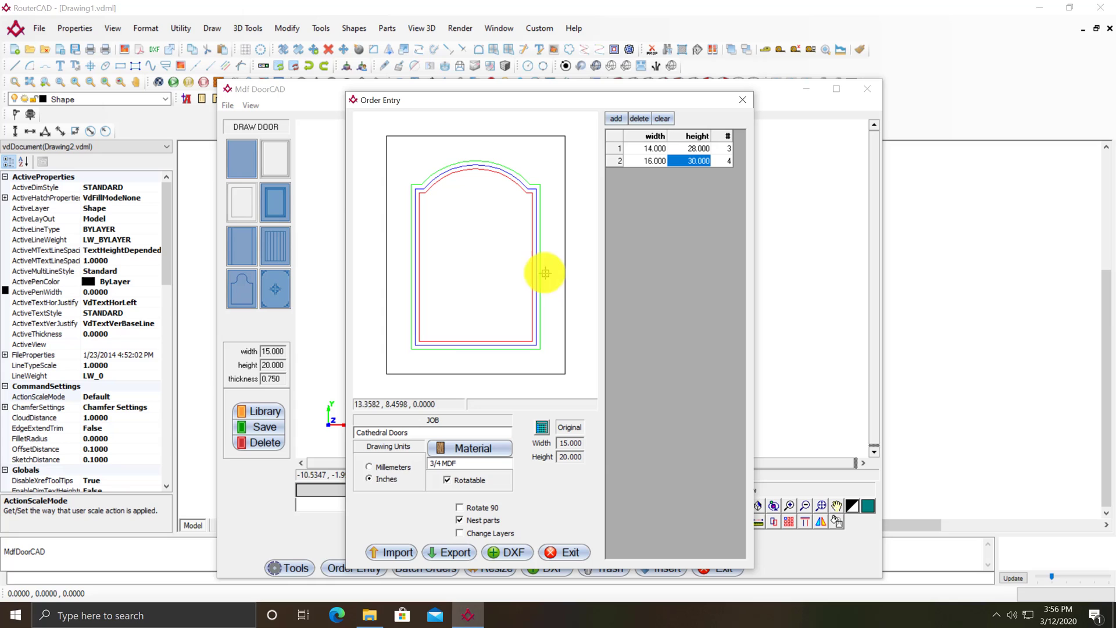
pyautogui.click(461, 520)
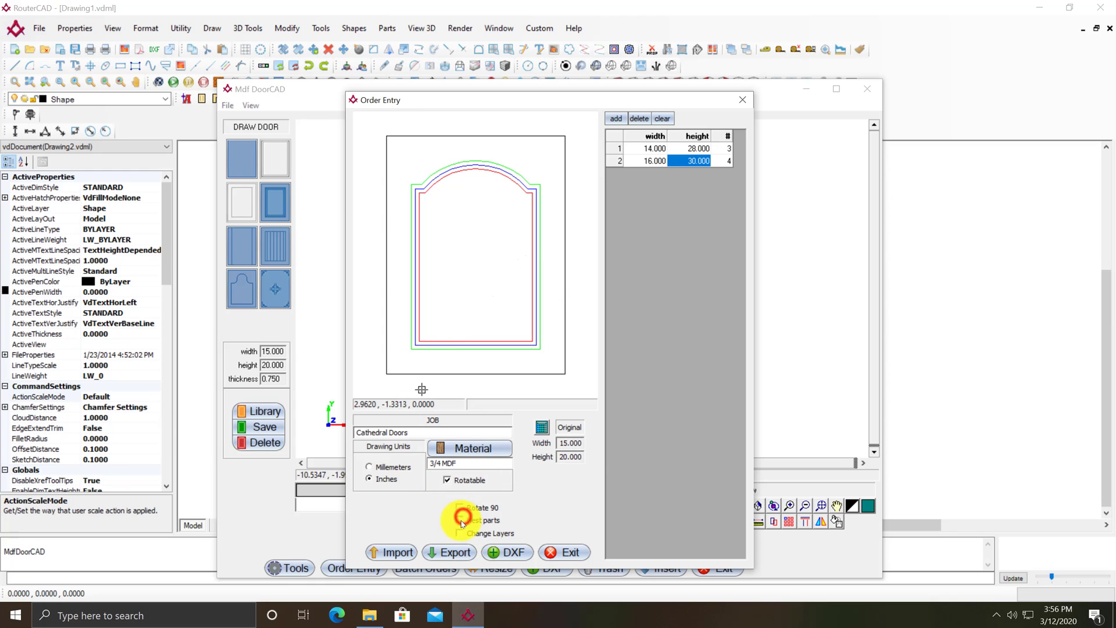
# - Save the door DXFs into a new Test Job folder created on the Desktop
pyautogui.click(512, 552)
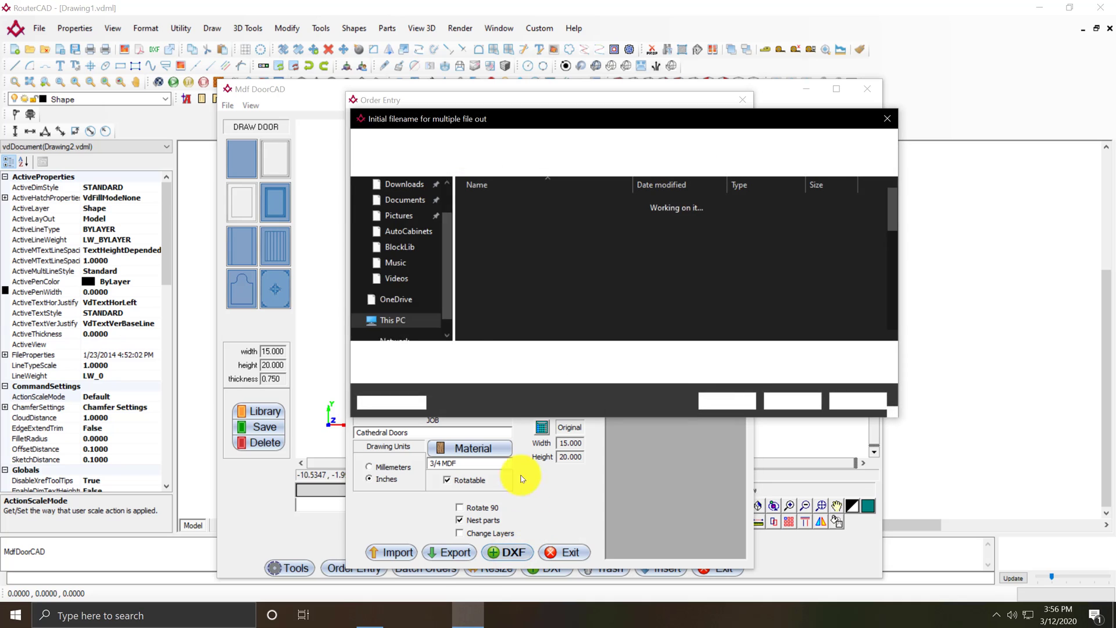
pyautogui.click(448, 194)
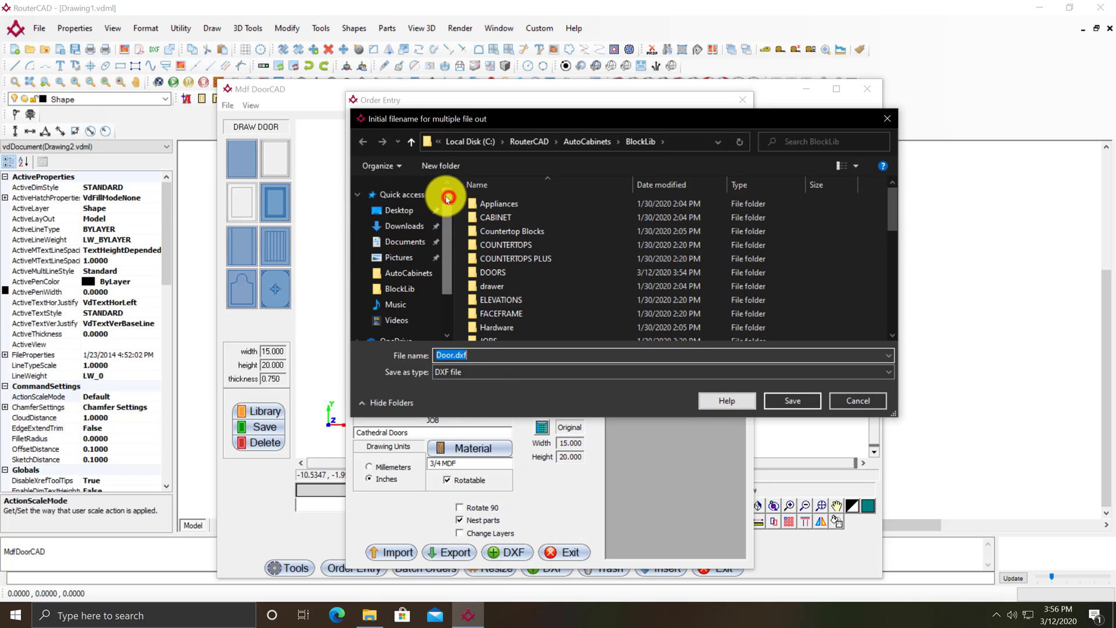
pyautogui.click(398, 211)
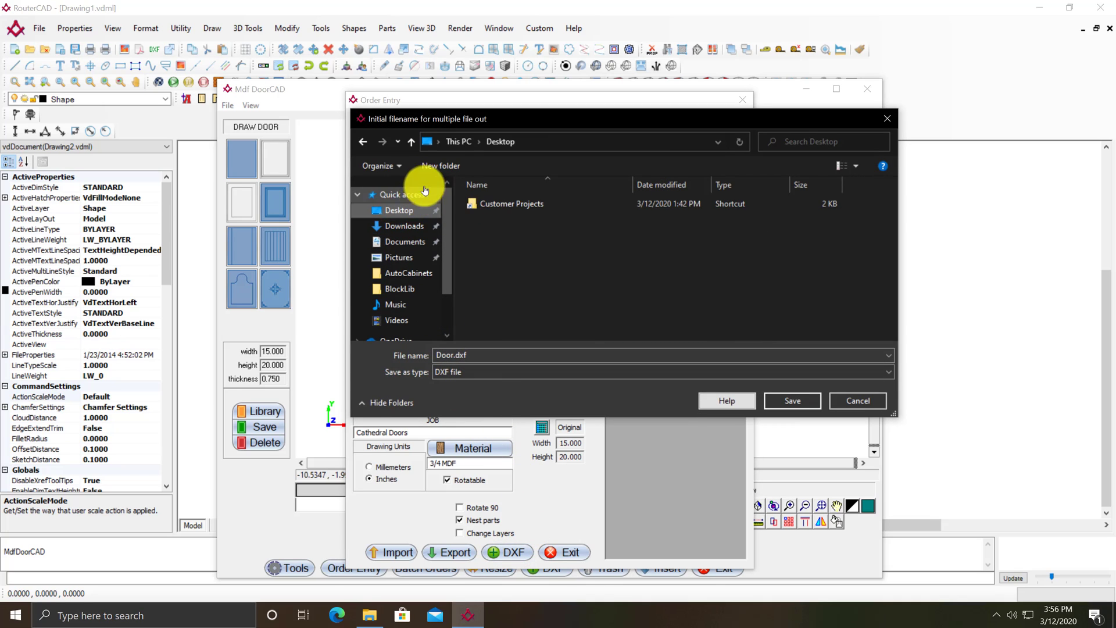
pyautogui.click(442, 167)
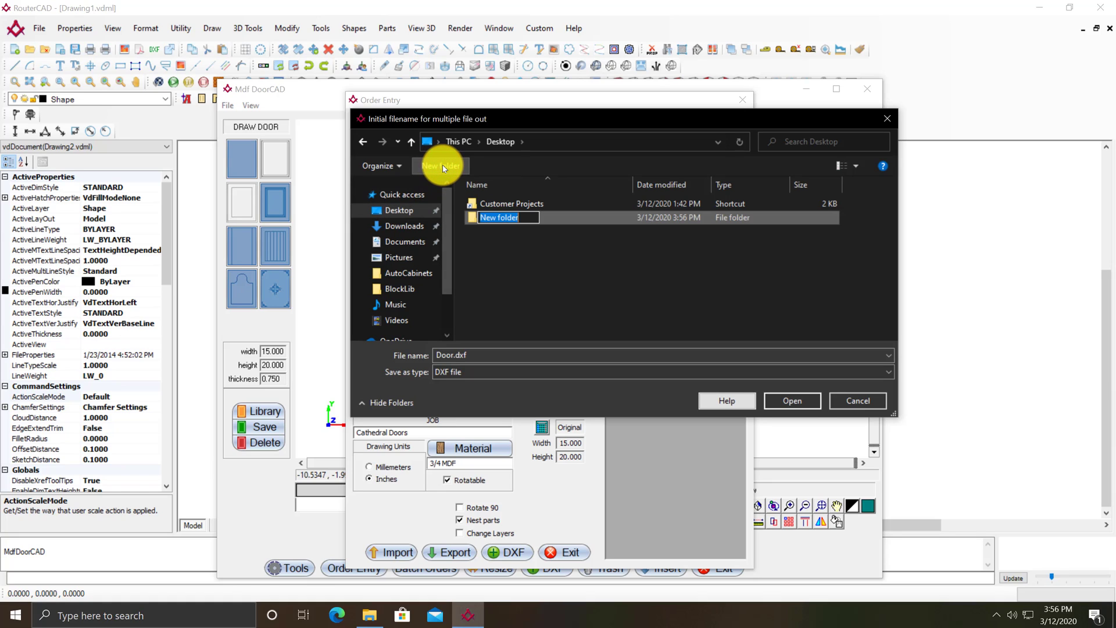
pyautogui.write('Tes')
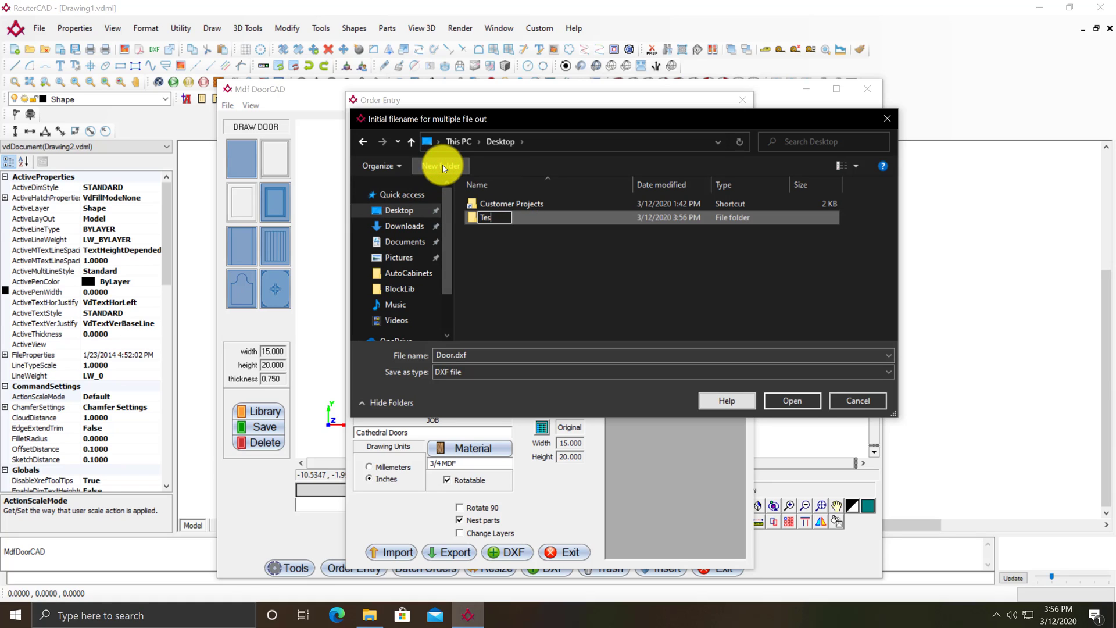
pyautogui.write('t Job')
pyautogui.press('Return')
pyautogui.press('Return')
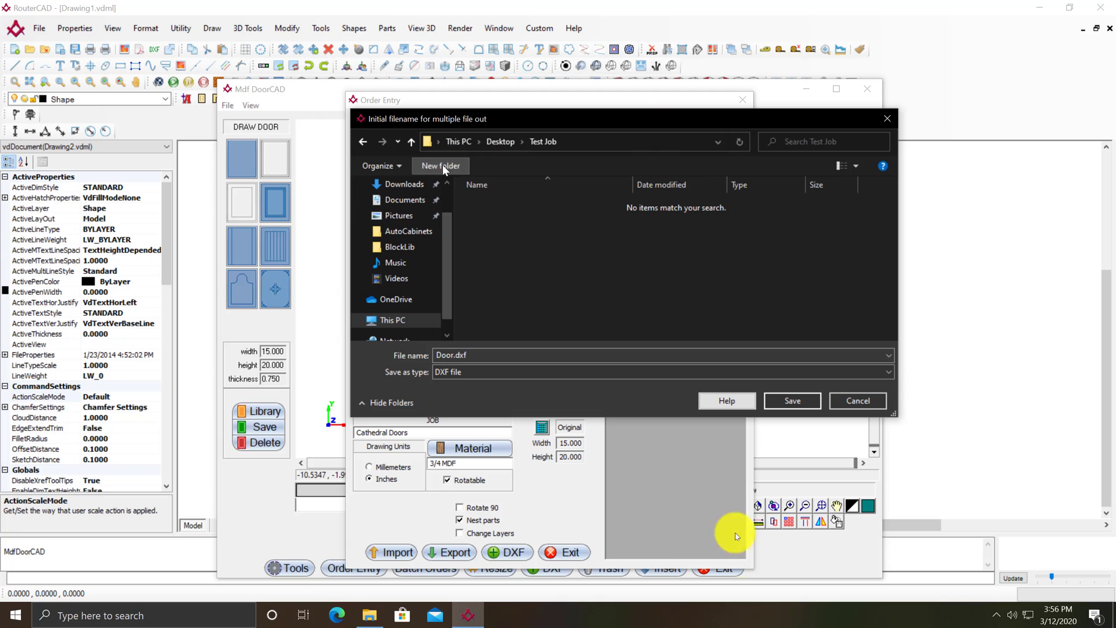
pyautogui.click(792, 400)
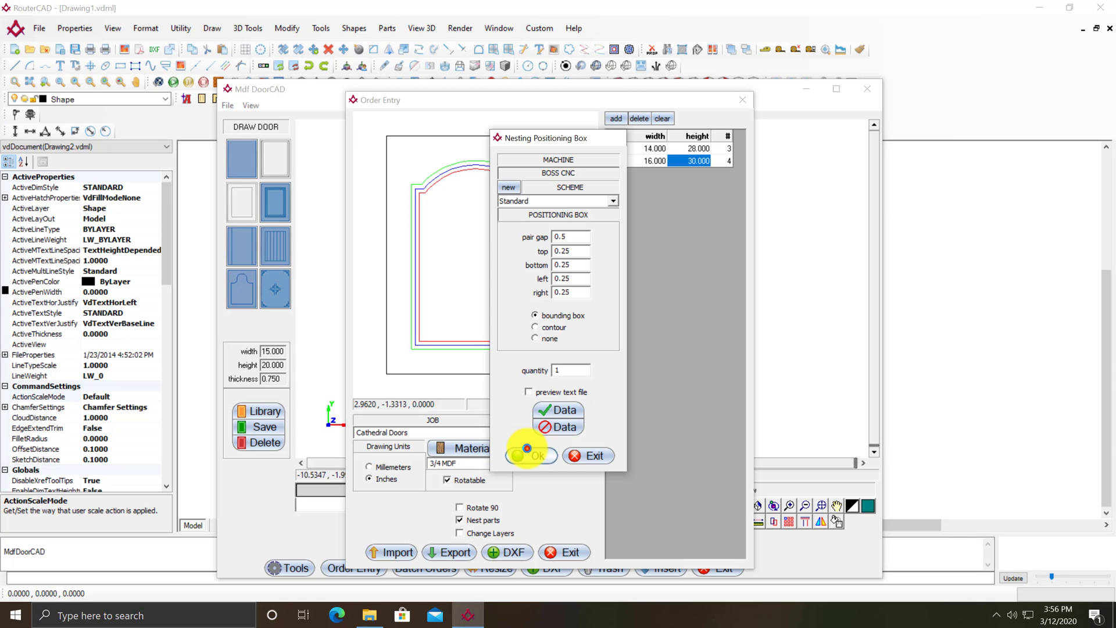
# - Accept the nesting spacing settings and nest all seven doors onto one 49 × 86 sheet
pyautogui.click(526, 451)
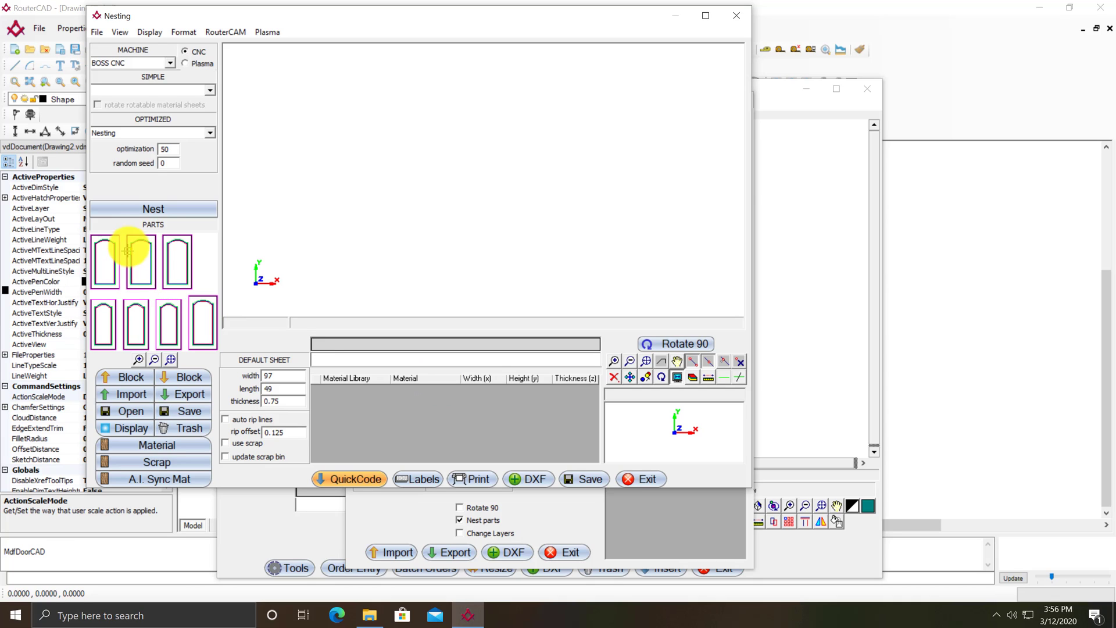
pyautogui.click(163, 209)
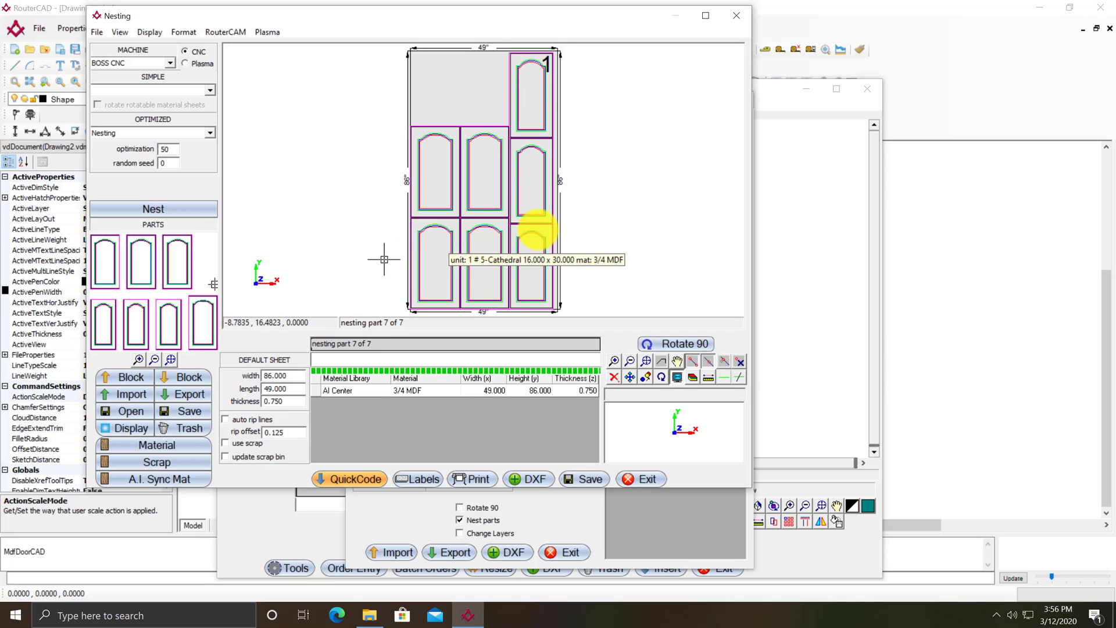
# - Generate the nested 3/4 MDF sheet's G-code for the BOSS CNC and scroll the listing to M30
pyautogui.click(351, 479)
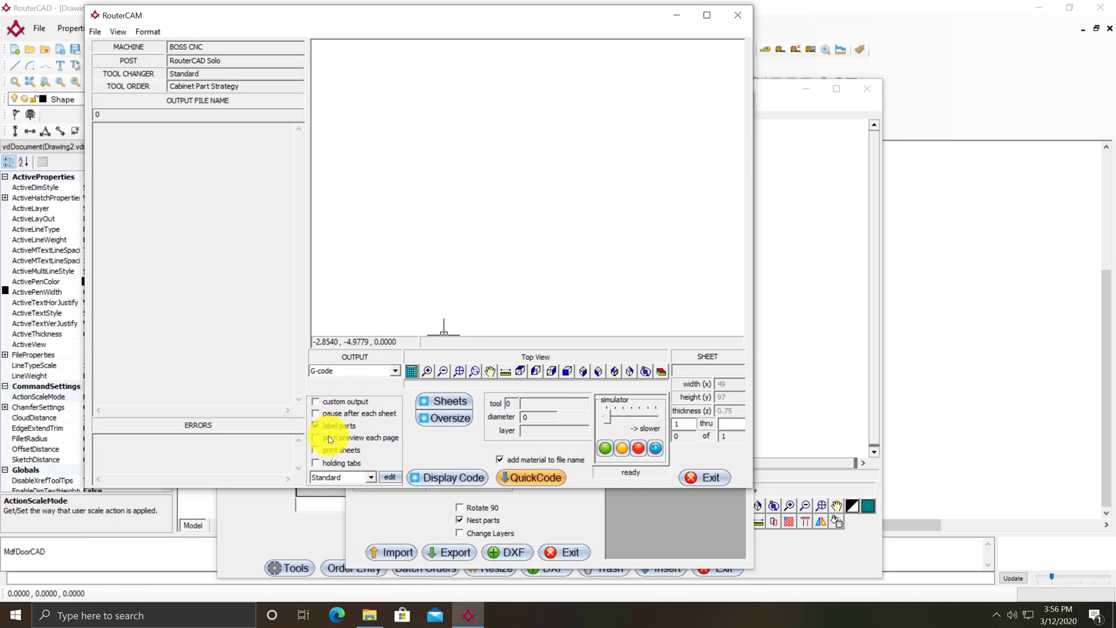
pyautogui.click(465, 481)
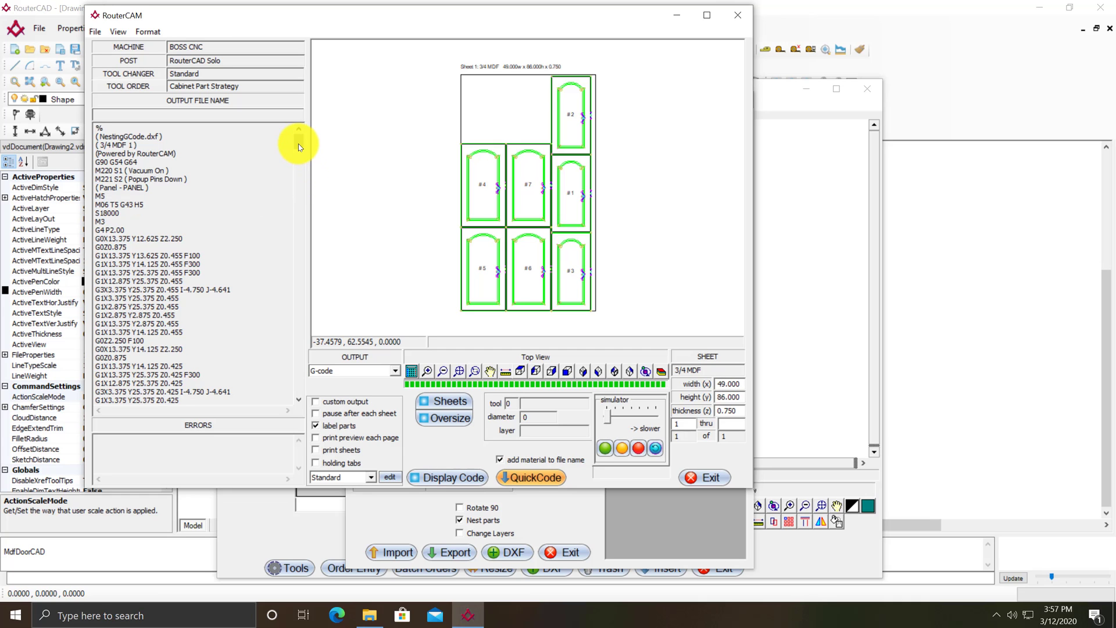
pyautogui.moveTo(298, 144); pyautogui.dragTo(292, 413)
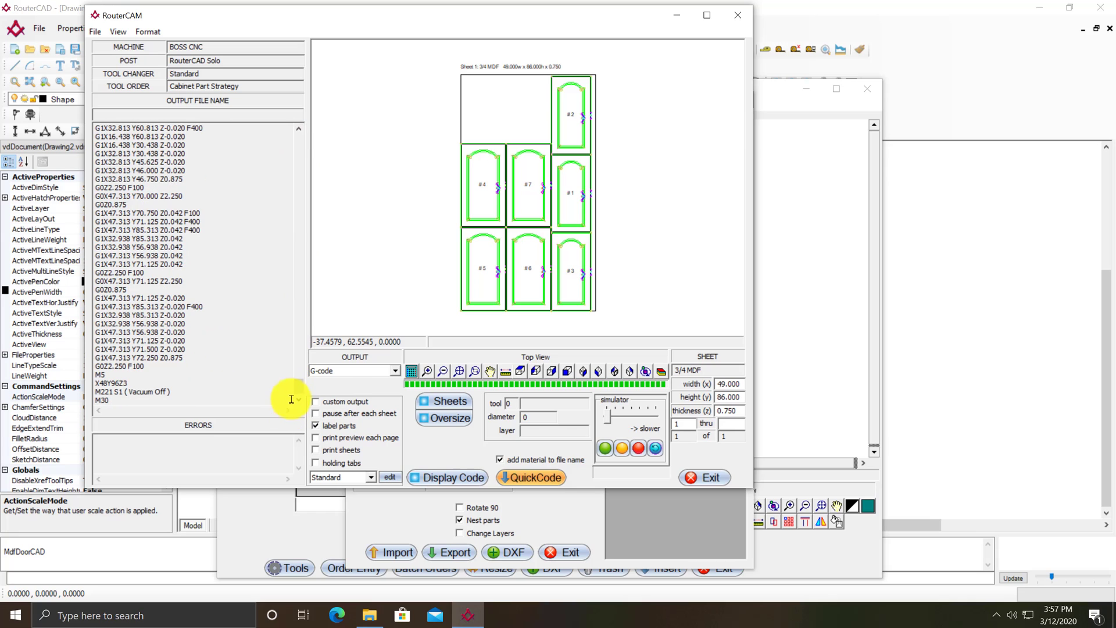
# - Save the sheet G-code as NestingGCode tap output in a new 'code' folder under Desktop > Test Job
pyautogui.click(543, 477)
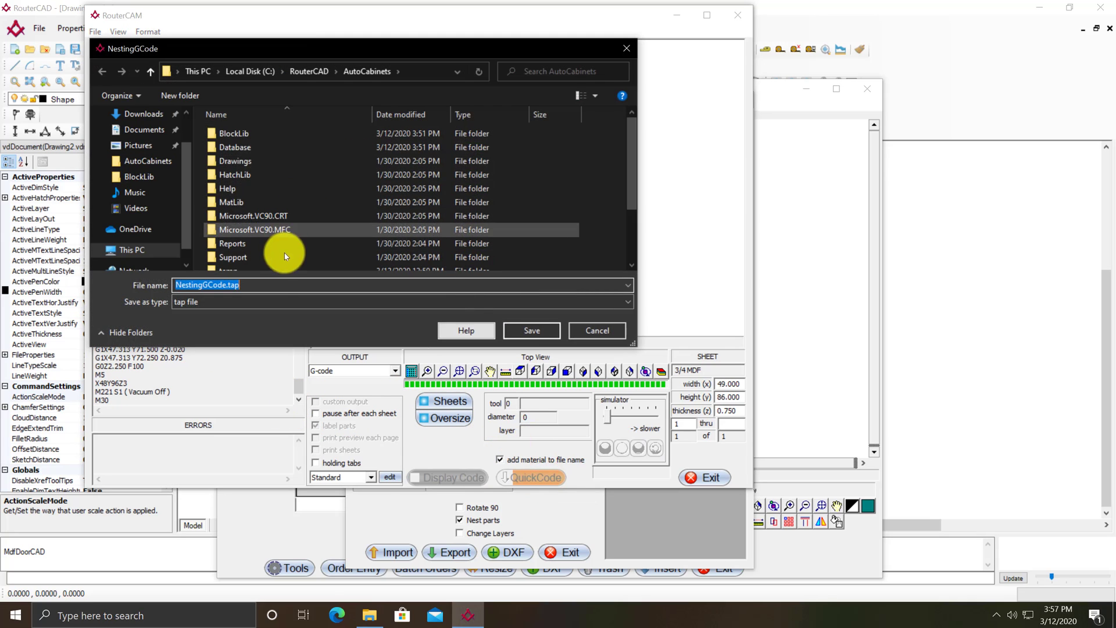
pyautogui.click(186, 114)
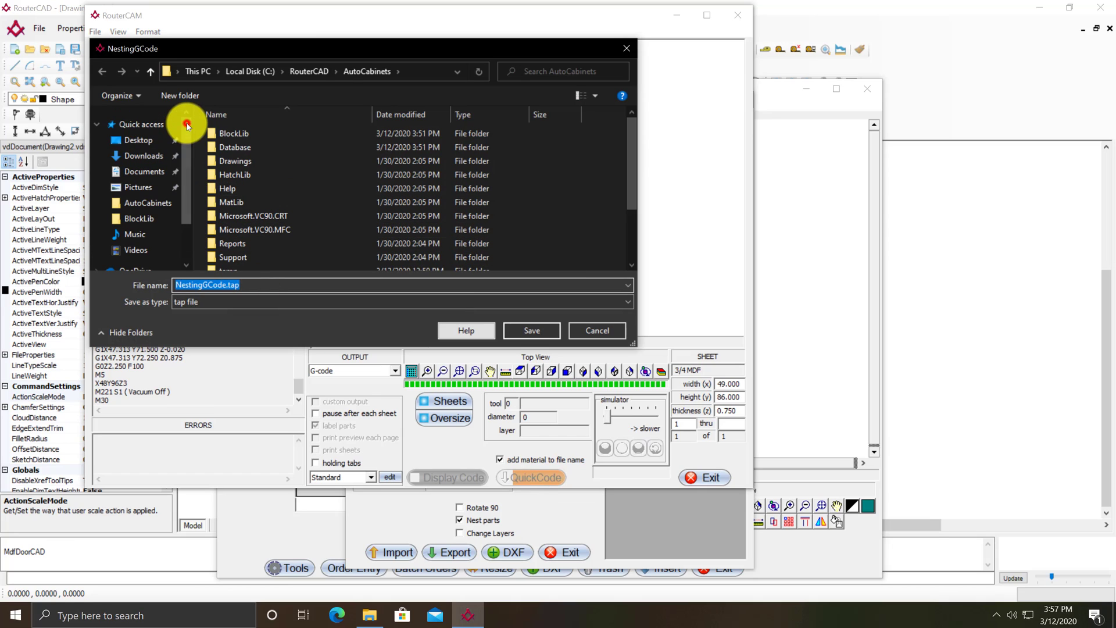
pyautogui.click(144, 139)
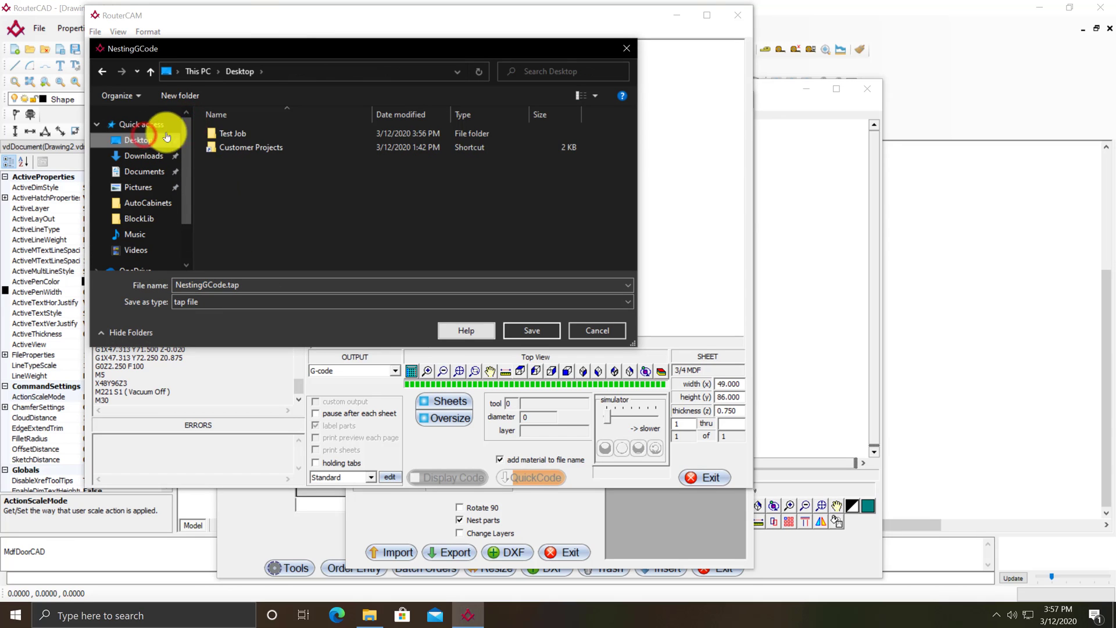
pyautogui.doubleClick(226, 134)
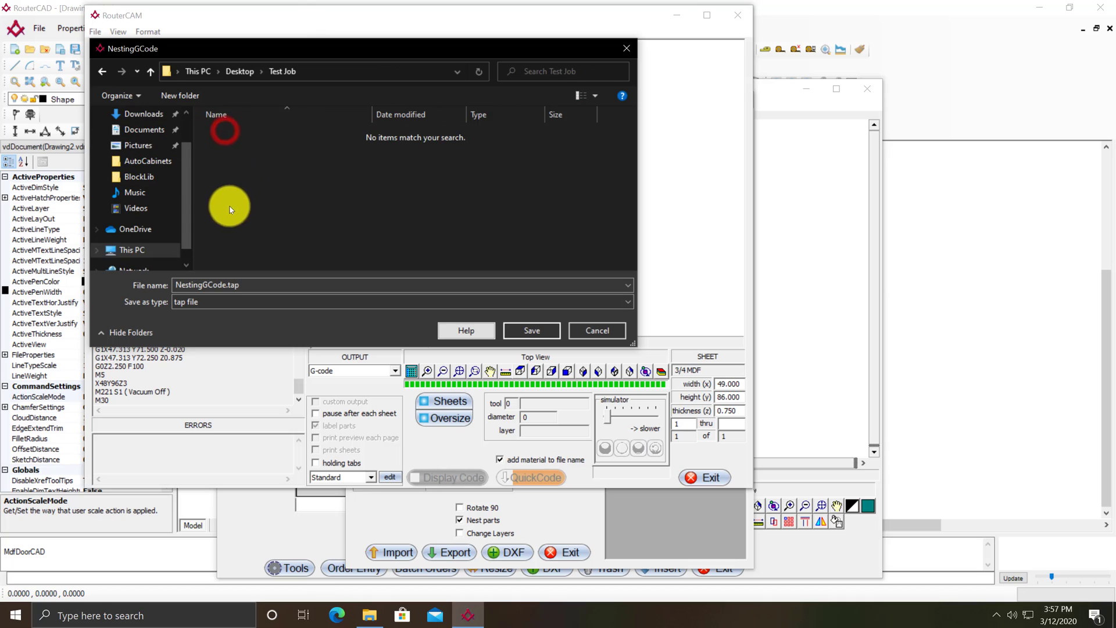
pyautogui.click(176, 96)
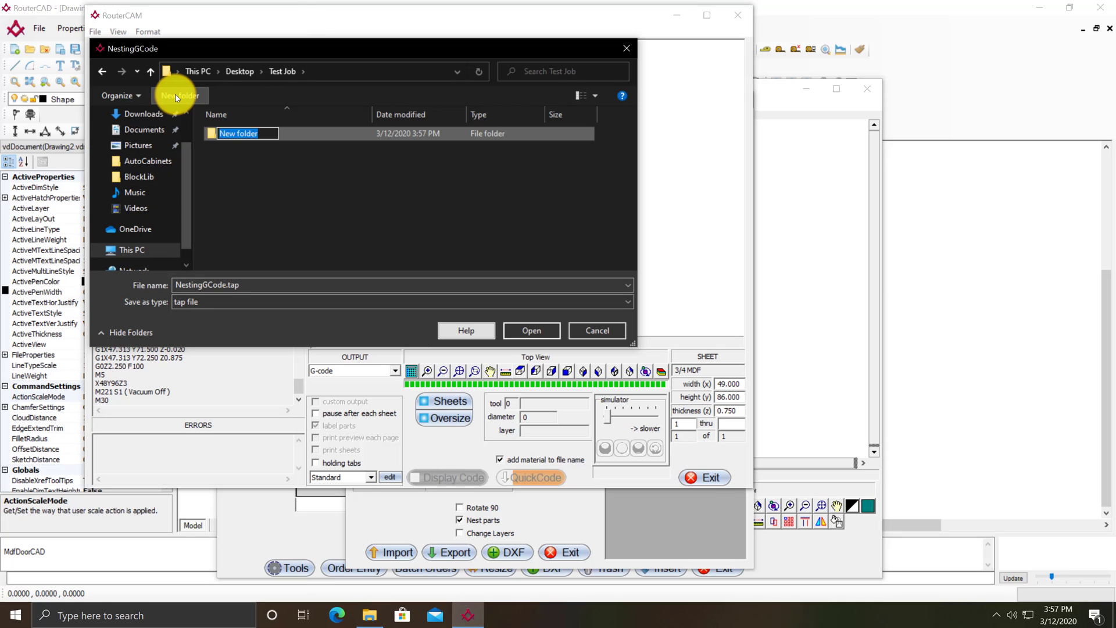
pyautogui.press('Return')
pyautogui.press('Return')
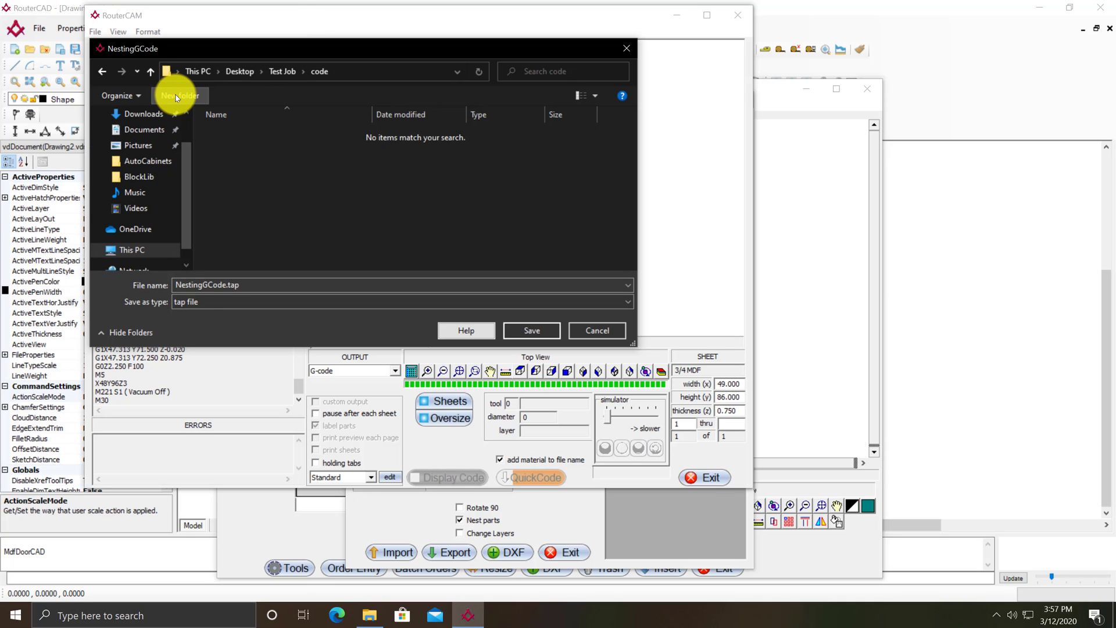
pyautogui.click(532, 329)
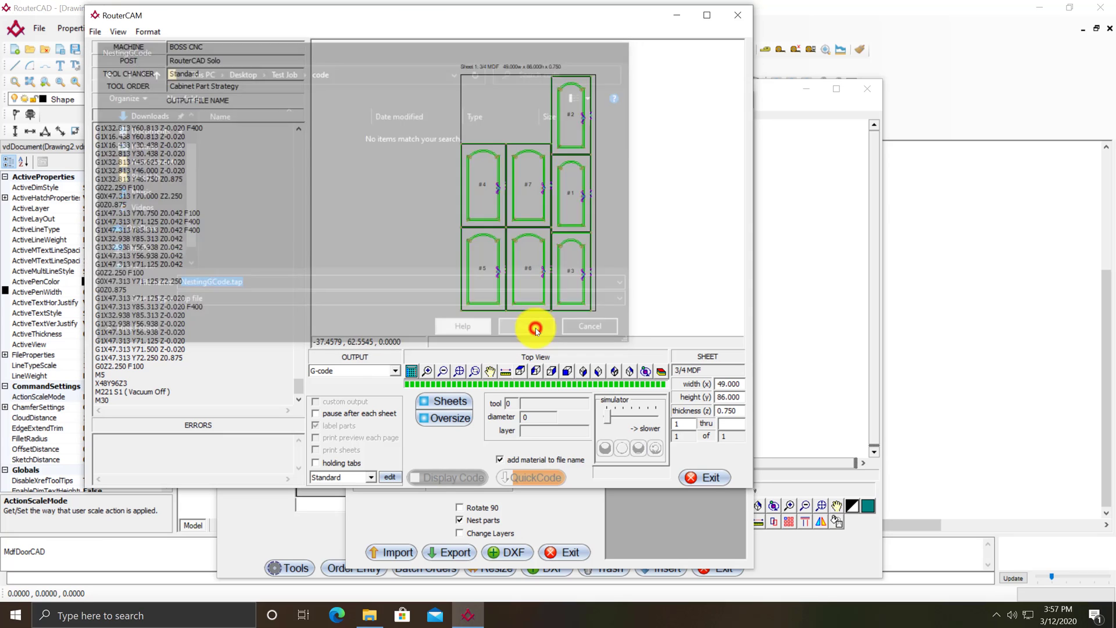
# - Browse to Test Job > code to confirm the 15 KB NestingGCode_sheet1_3 4 MDF_1.tap file
pyautogui.click(368, 614)
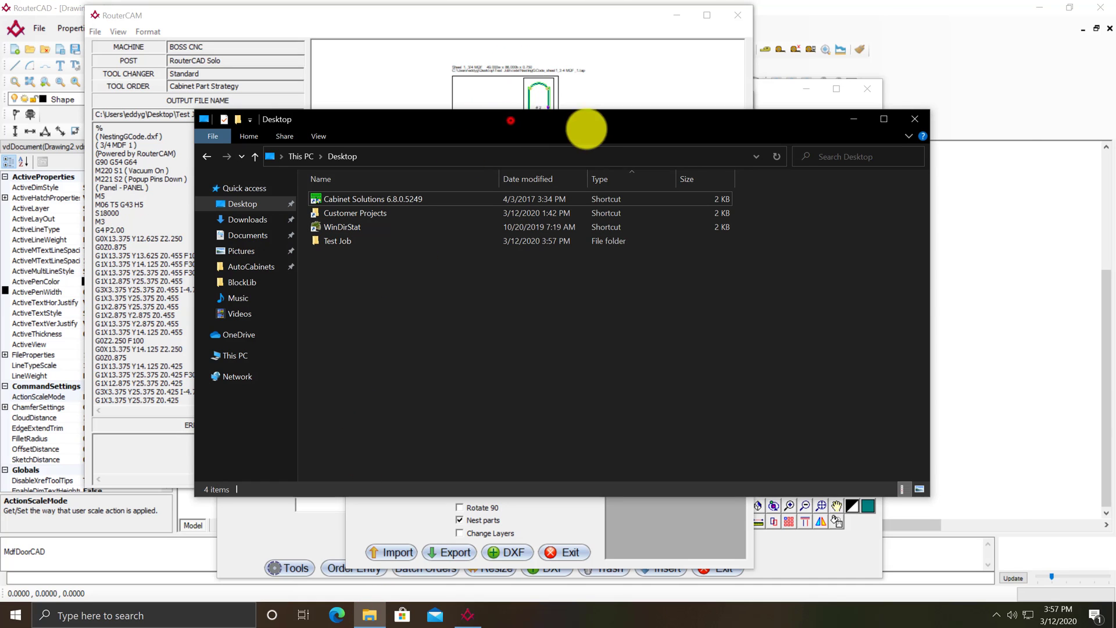
pyautogui.moveTo(585, 130); pyautogui.dragTo(676, 137)
pyautogui.click(427, 251)
pyautogui.doubleClick(428, 251)
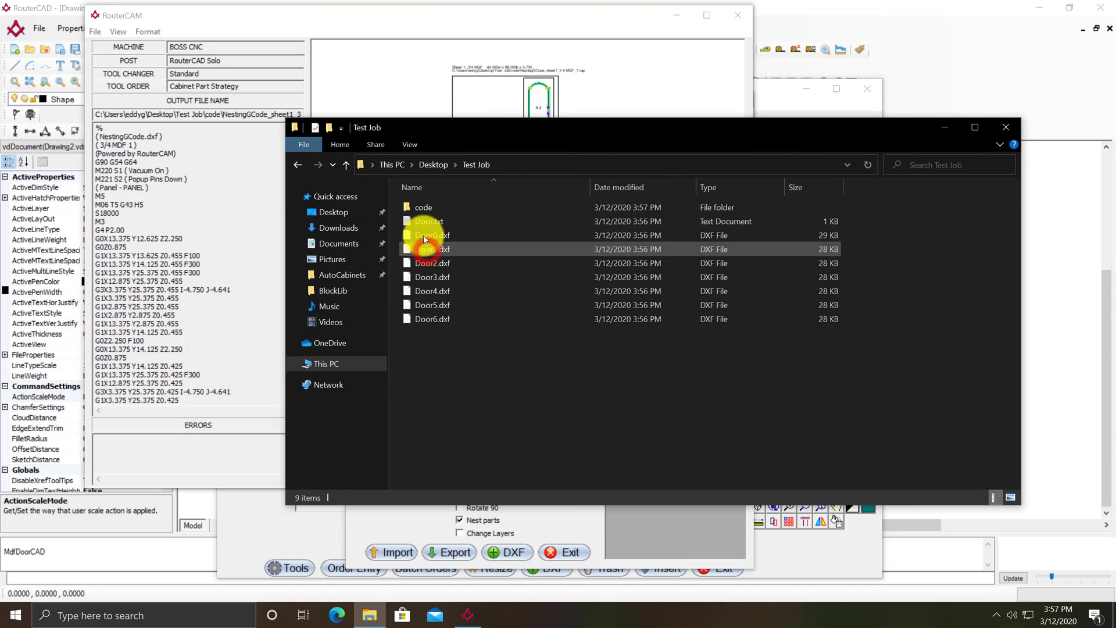
pyautogui.doubleClick(431, 208)
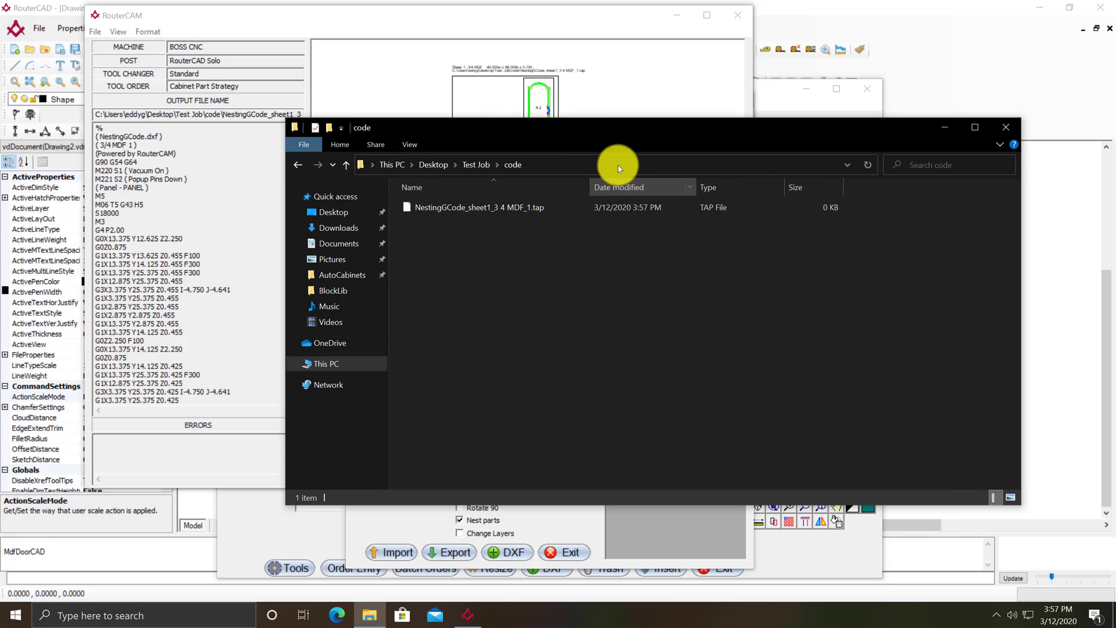
pyautogui.moveTo(593, 126); pyautogui.dragTo(566, 260)
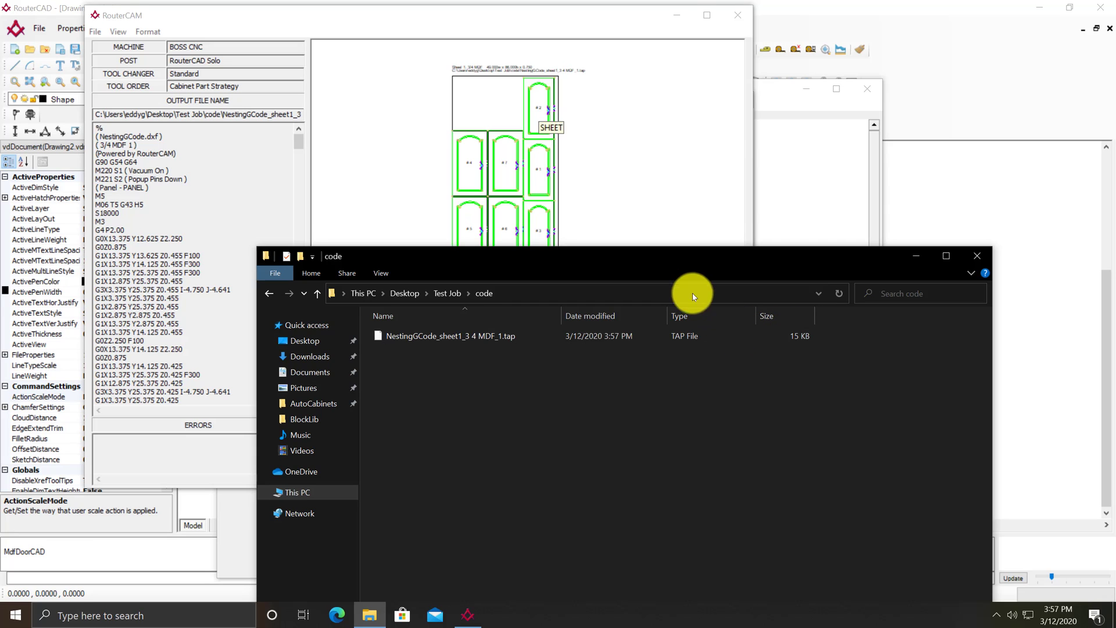
pyautogui.moveTo(652, 256); pyautogui.dragTo(617, 87)
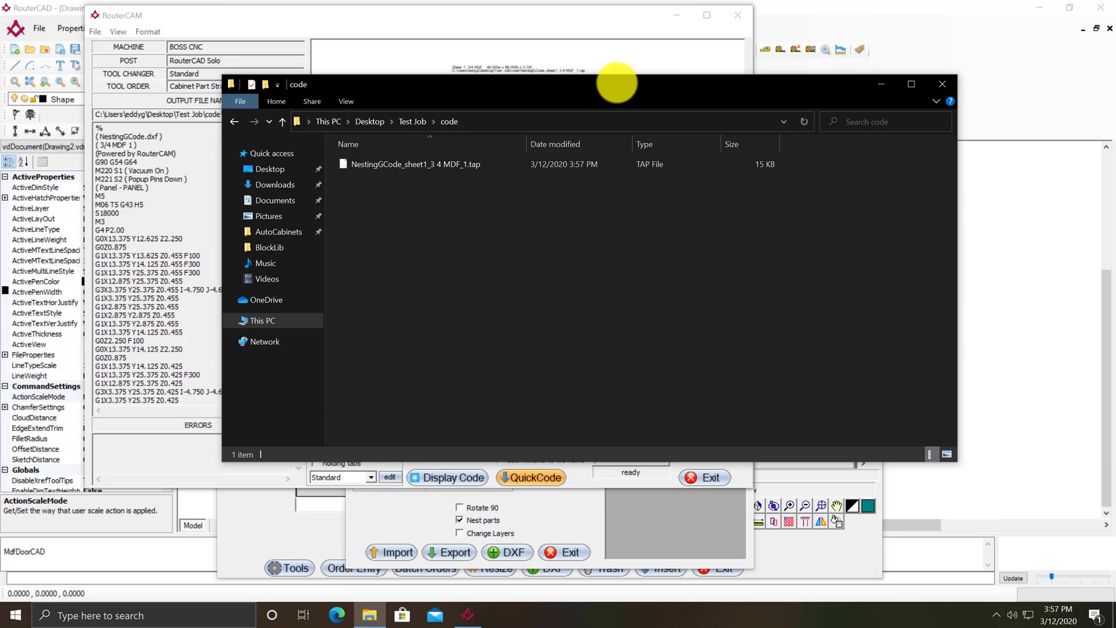